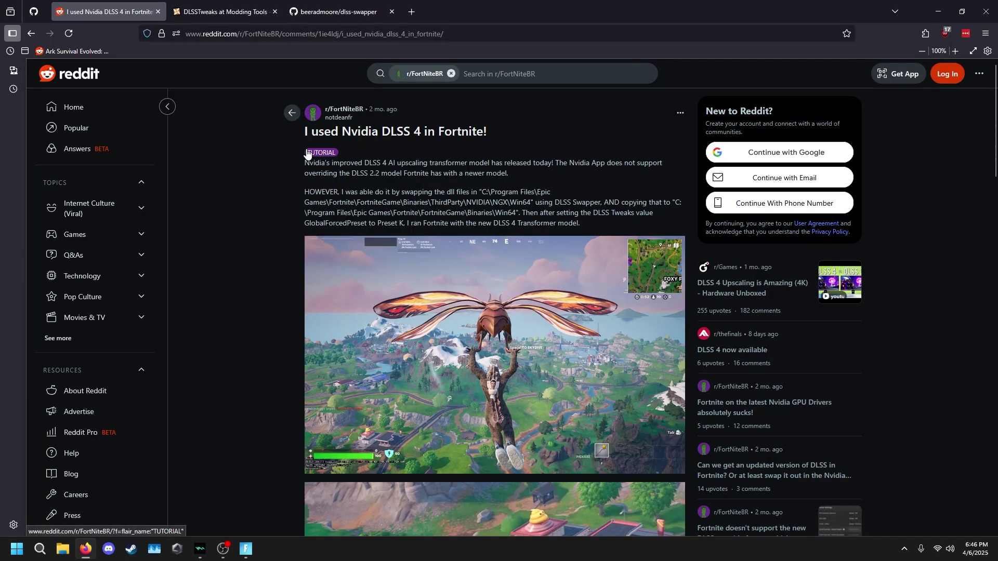
Scroll the Reddit post, then select and deselect its two body paragraphs.
scroll(265, 266, "down", 1)
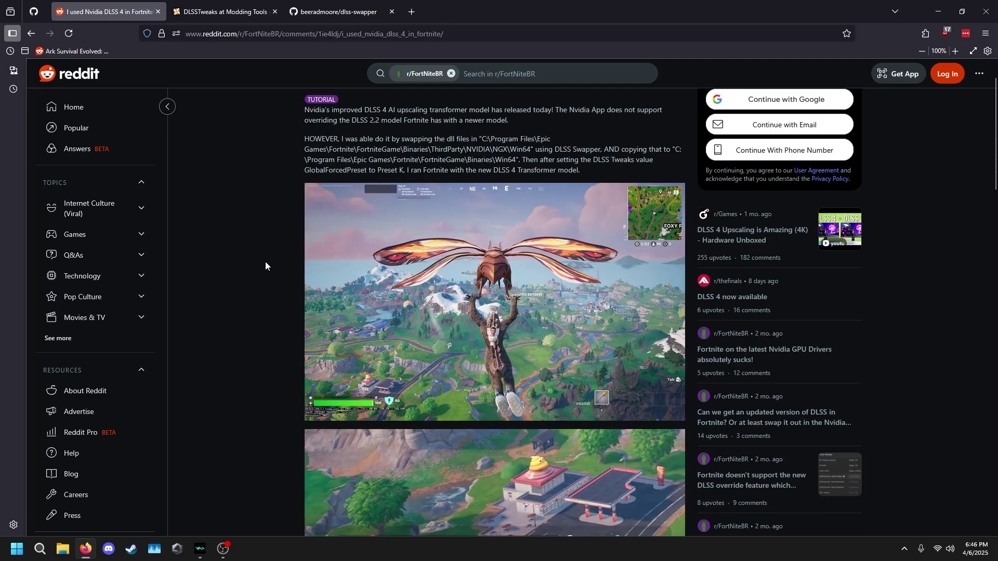
scroll(277, 258, "up", 1)
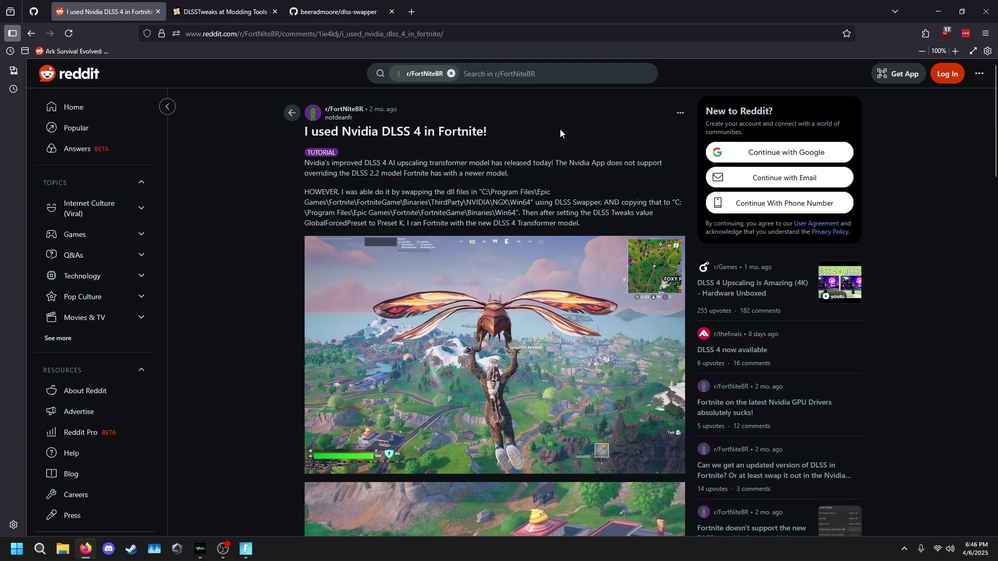
left_click_drag(301, 167, 625, 220)
left_click(572, 170)
Switch between the DLSSTweaks mod page and the dlss-swapper repository, ending on dlss-swapper.
left_click(239, 12)
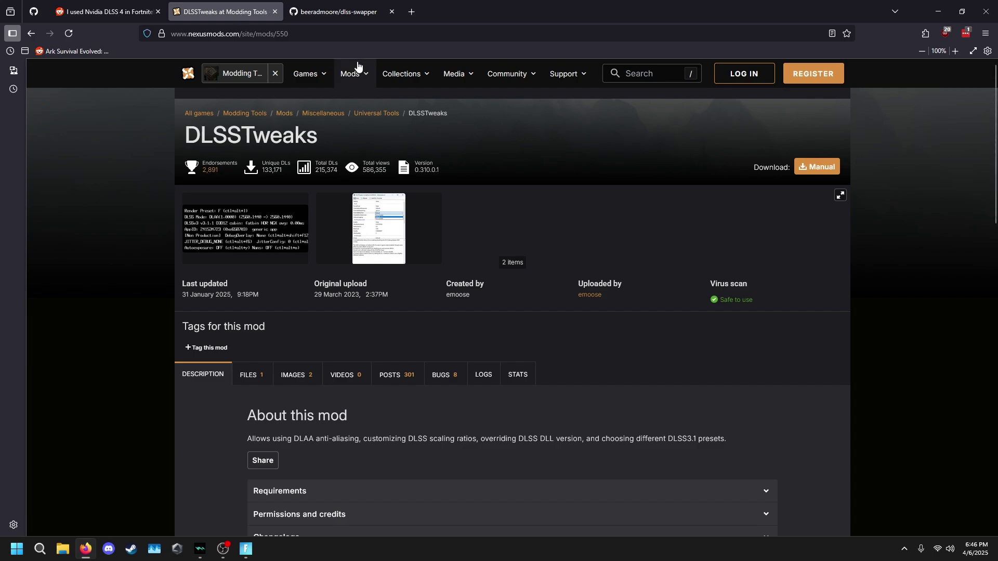
left_click(337, 10)
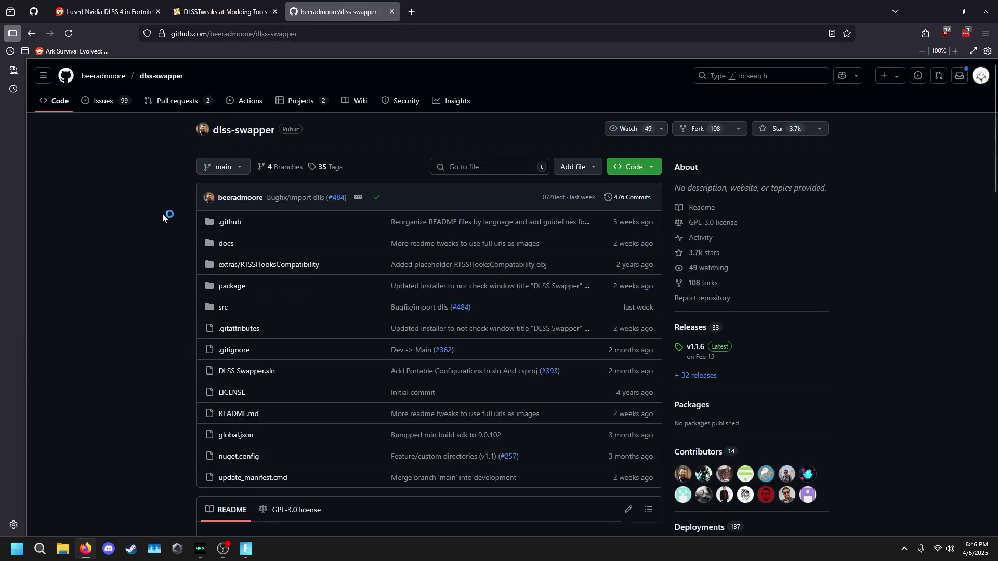
left_click(224, 11)
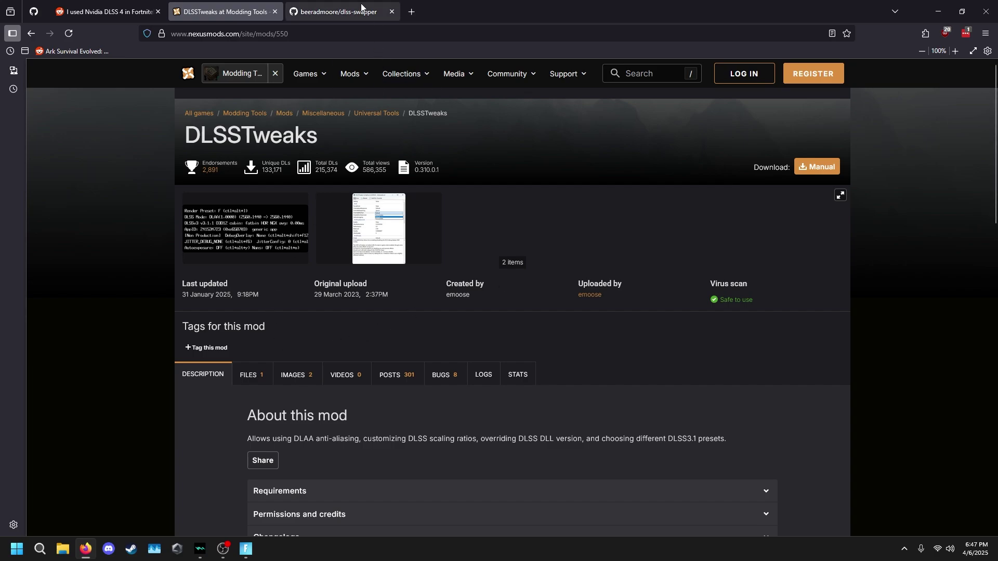
mouse_move(361, 6)
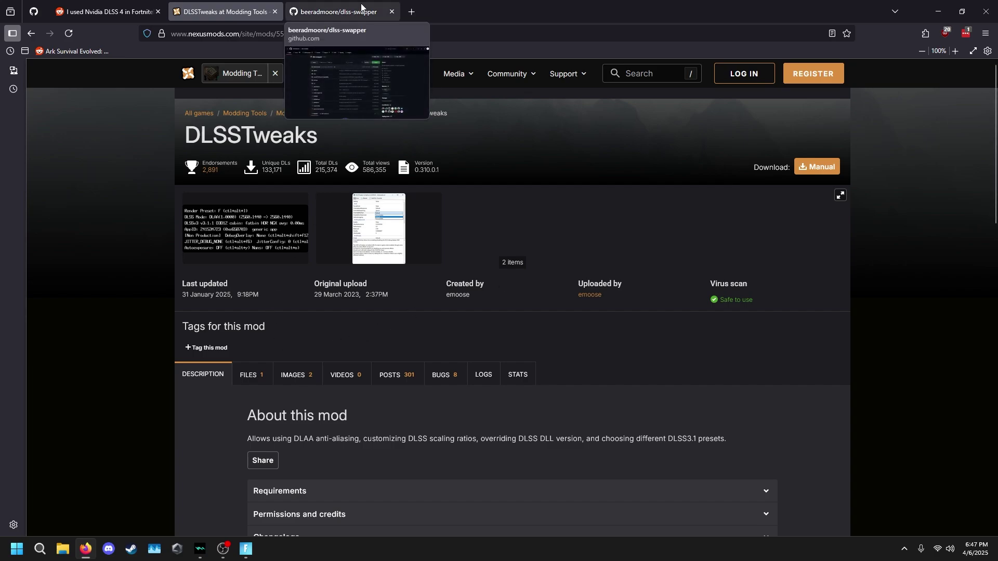
left_click(362, 6)
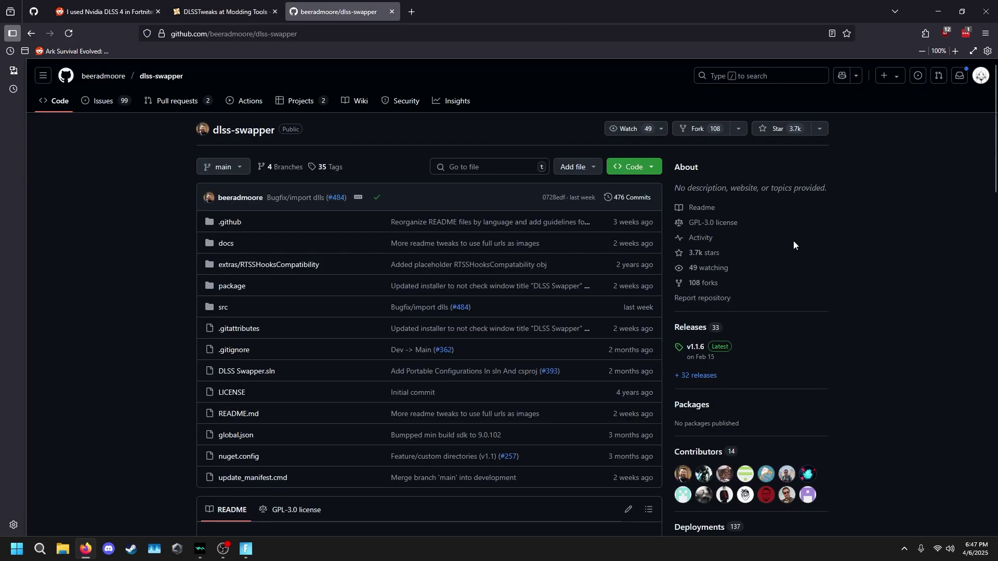
Open the v1.1.6 release page and scroll down to its download assets.
left_click(699, 350)
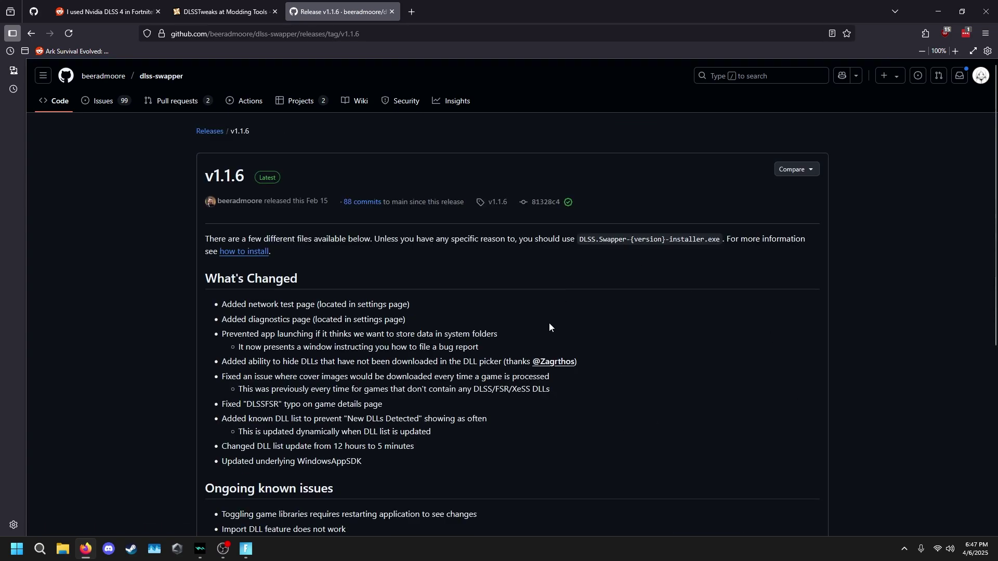
scroll(717, 207, "down", 1)
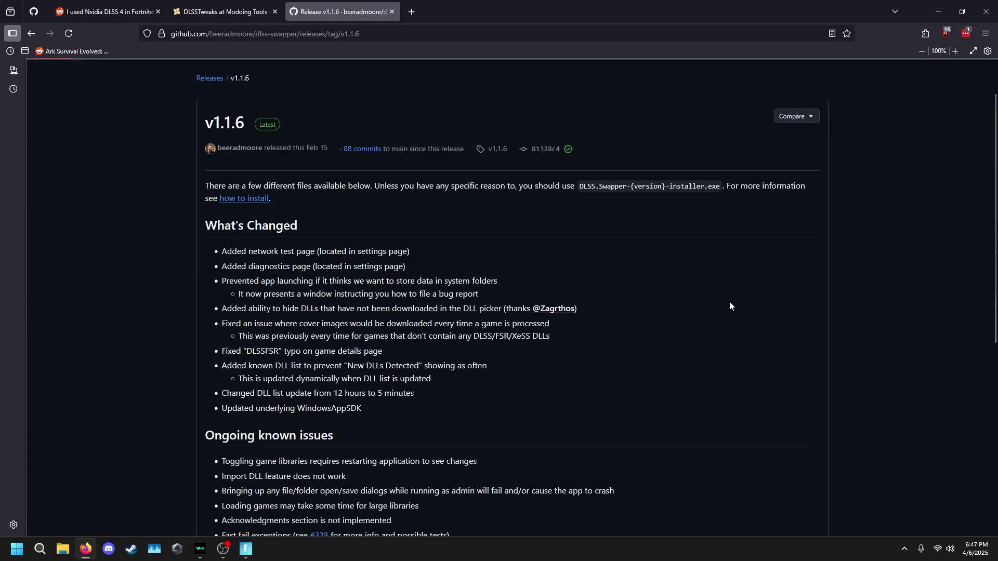
scroll(730, 303, "down", 6)
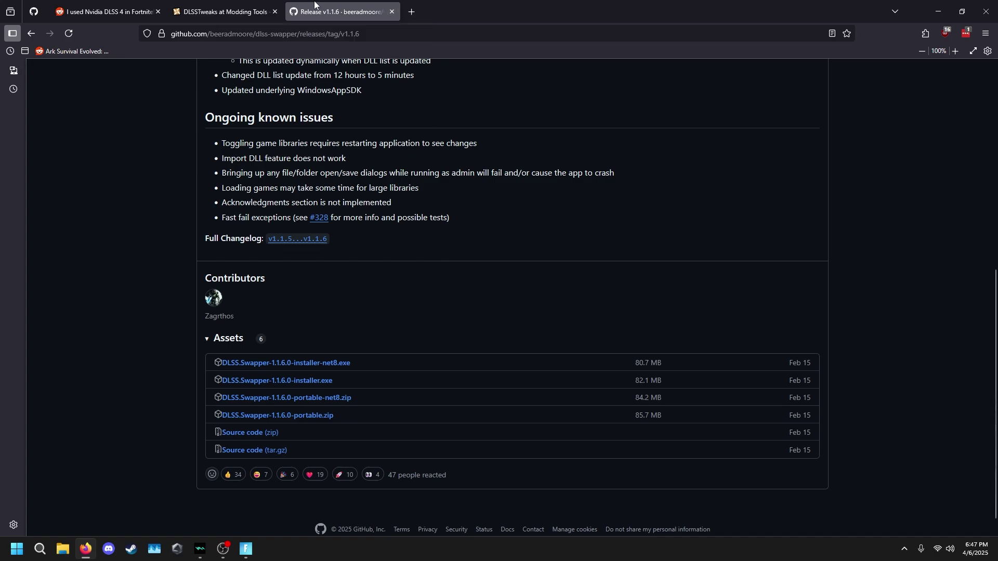
Close the DLSSTweaks and v1.1.6 release tabs and bring Fortnite forward.
left_click(275, 12)
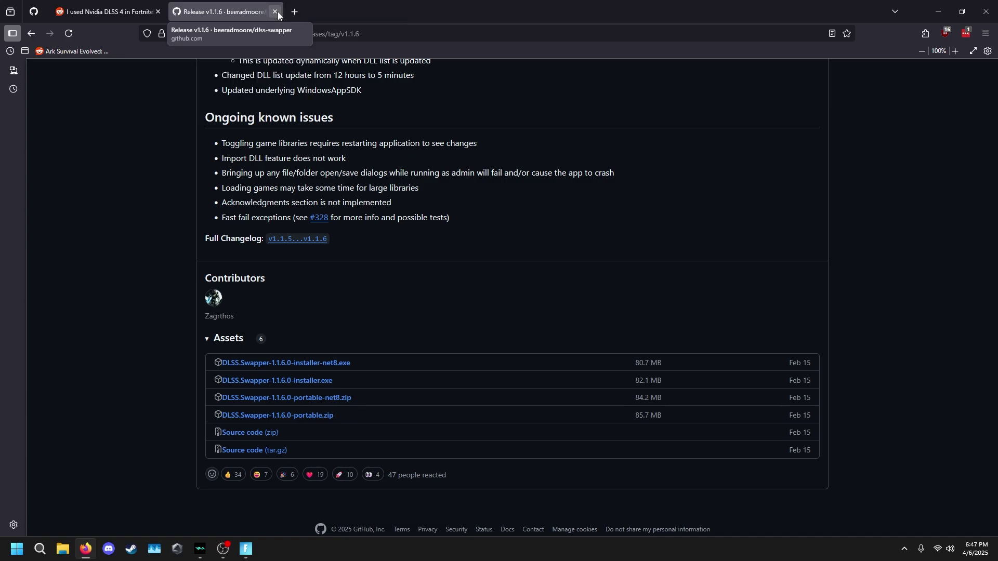
left_click(275, 12)
left_click(245, 550)
Quit Fortnite through Social > Exit > Close Fortnite > Yes, then minimise the Epic Games launcher.
left_click(178, 416)
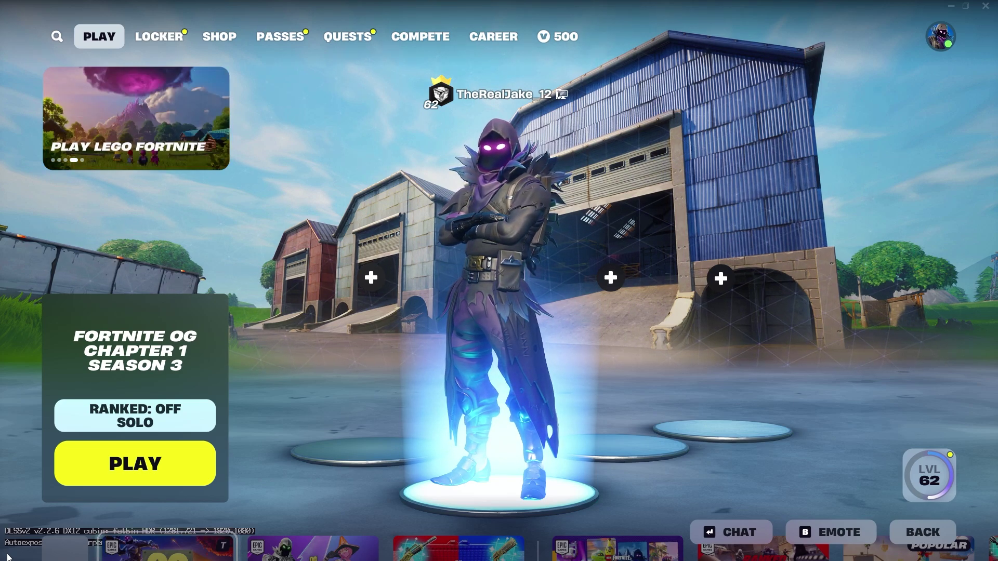
left_click(935, 45)
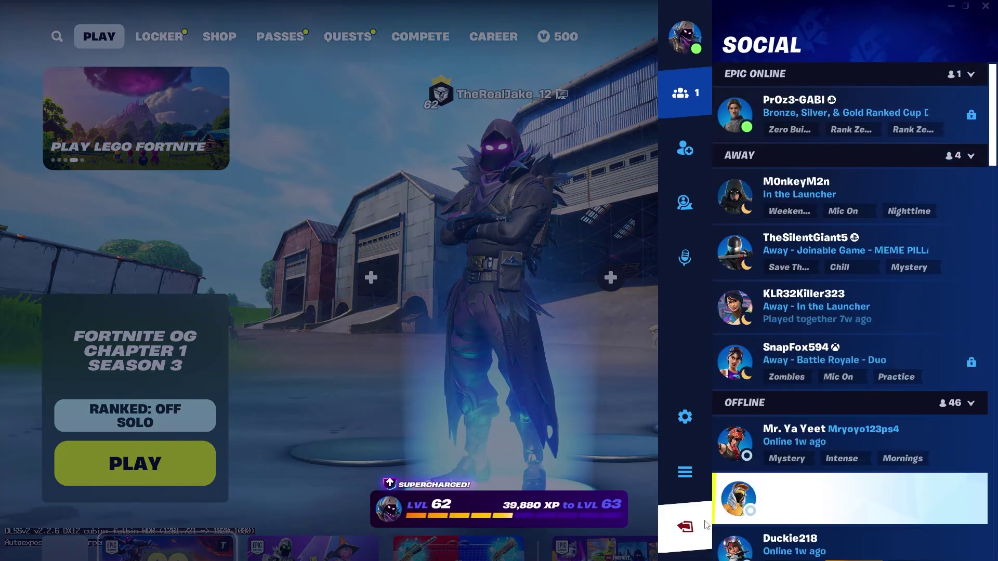
left_click(685, 526)
left_click(825, 524)
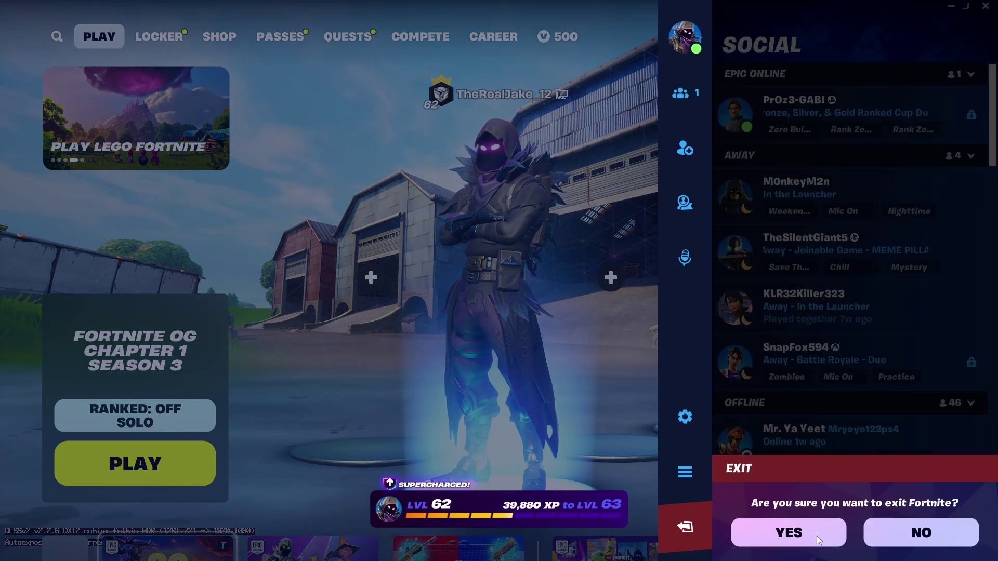
left_click(816, 535)
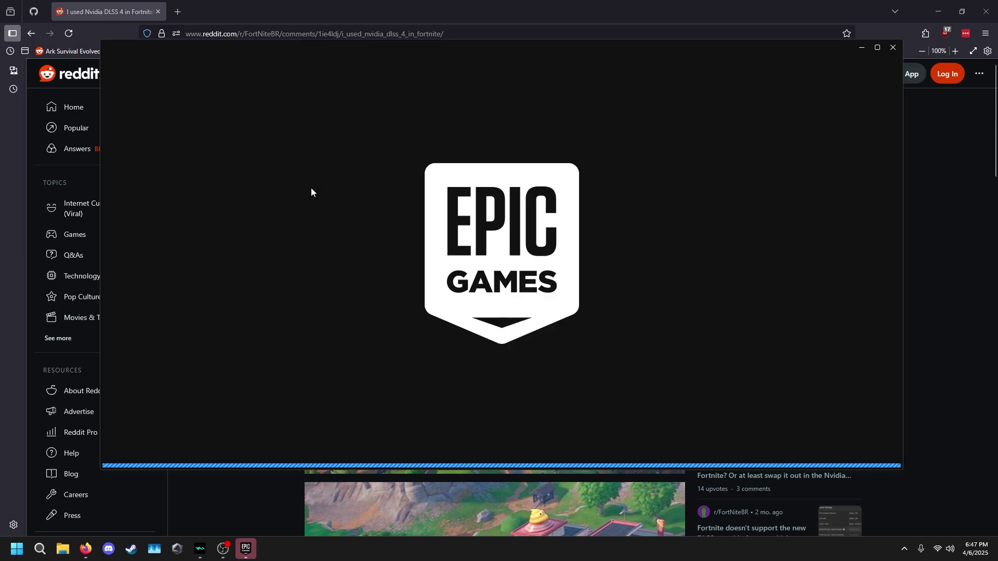
left_click(857, 44)
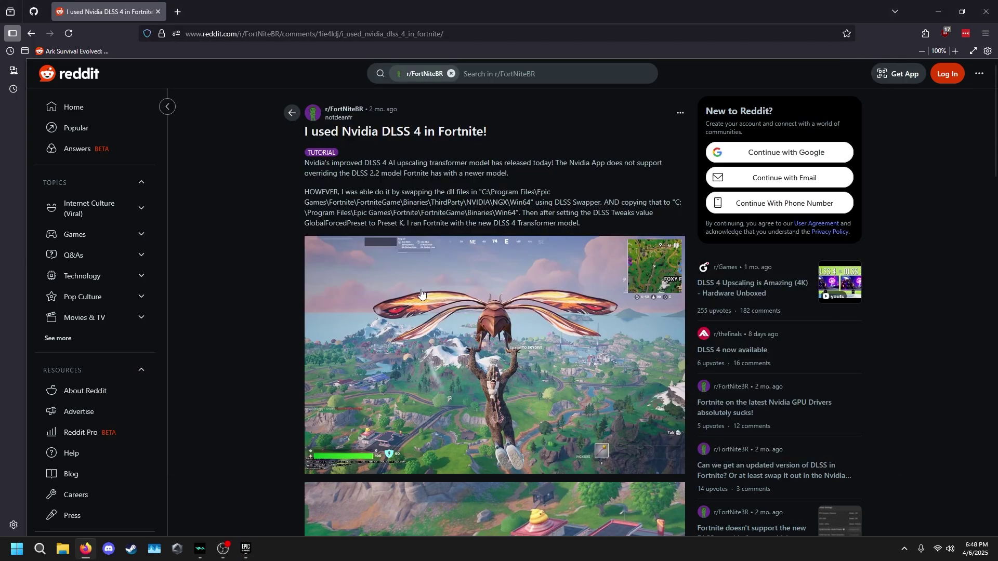
Launch DLSS Swapper by searching 'dlss swapper' in Windows search.
key("super")
type("dlss swapper")
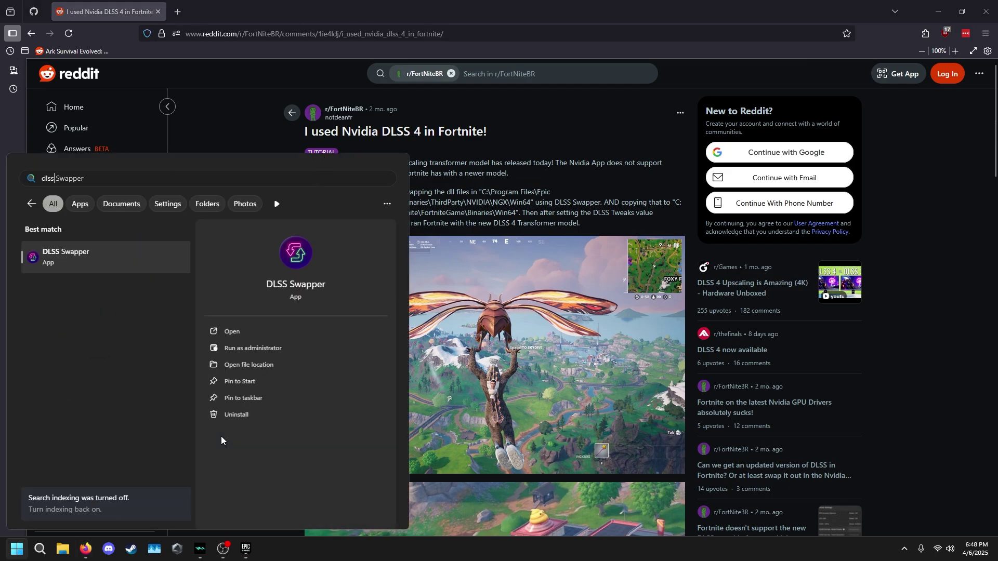
key("Return")
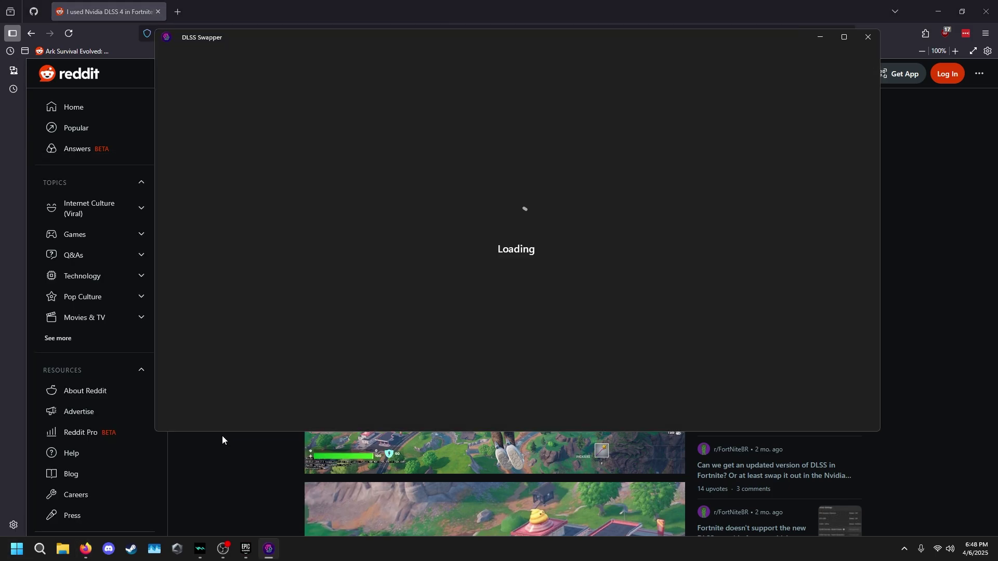
Open Fortnite's details under Epic Games Store, showing DLSS 2.2.6 installed.
scroll(386, 252, "down", 10)
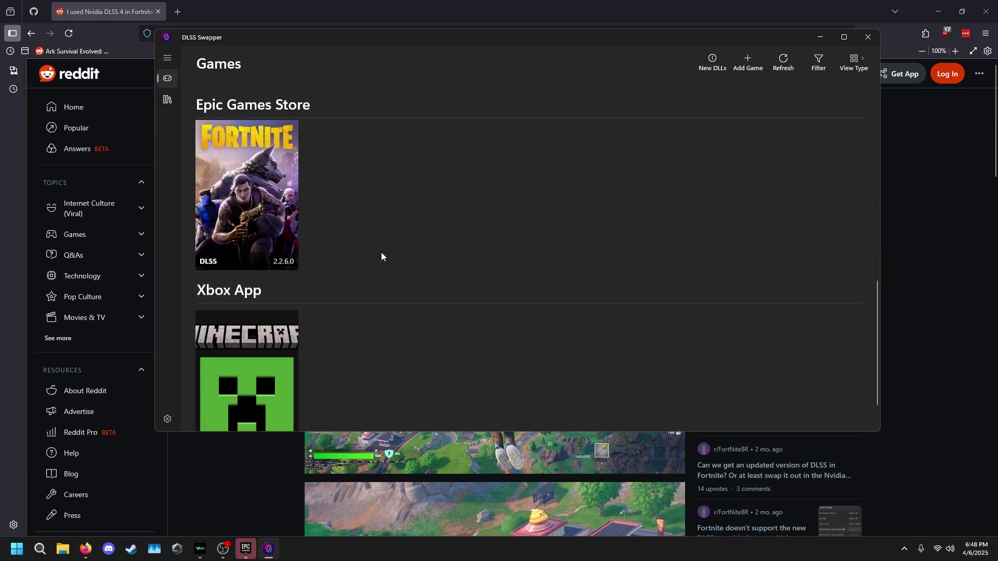
scroll(381, 251, "up", 2)
scroll(540, 312, "up", 3)
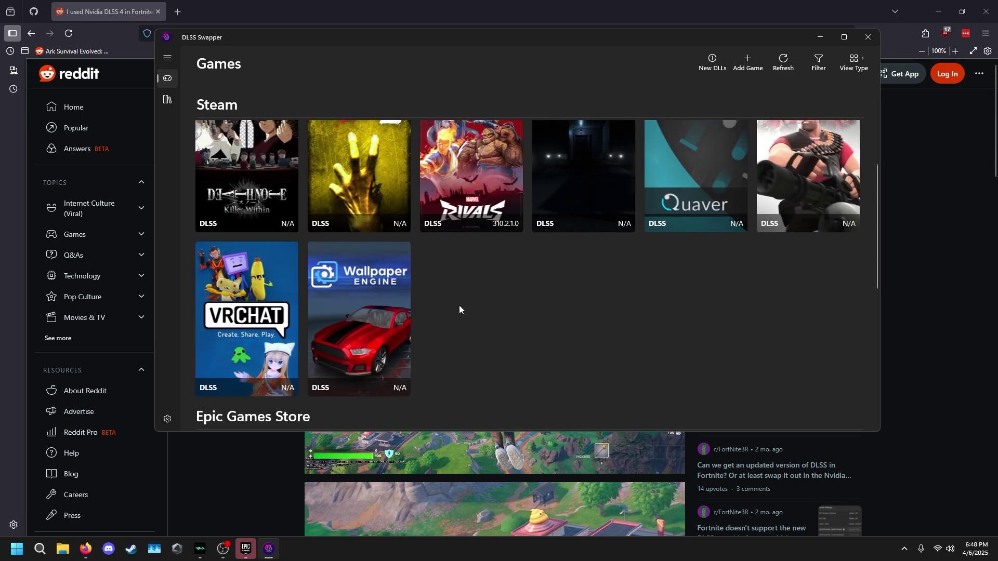
scroll(459, 307, "down", 3)
scroll(385, 323, "down", 1)
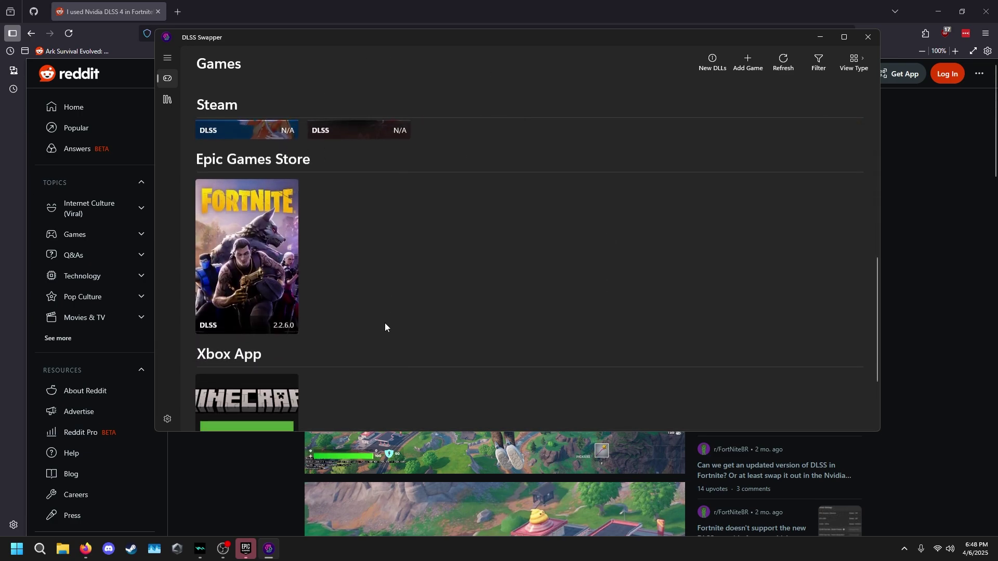
left_click(267, 244)
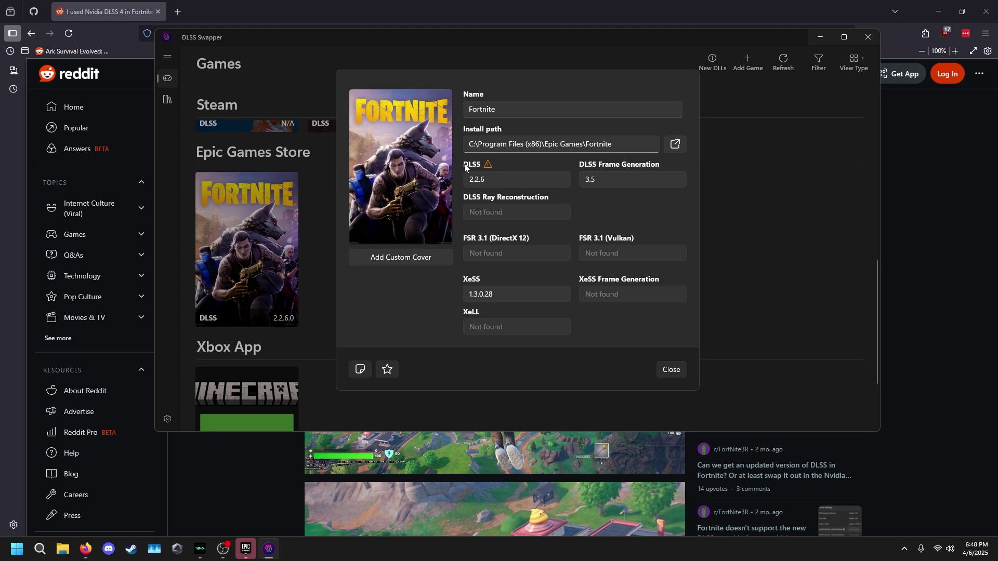
Swap Fortnite's DLSS DLL from 2.2.6 to v310.2.1 and close the details dialog.
left_click(487, 165)
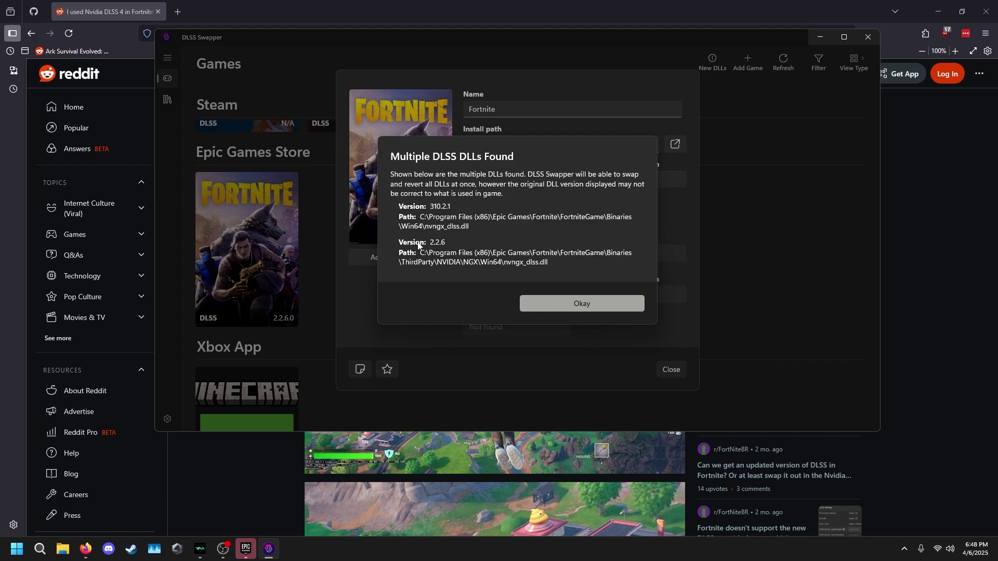
left_click(567, 304)
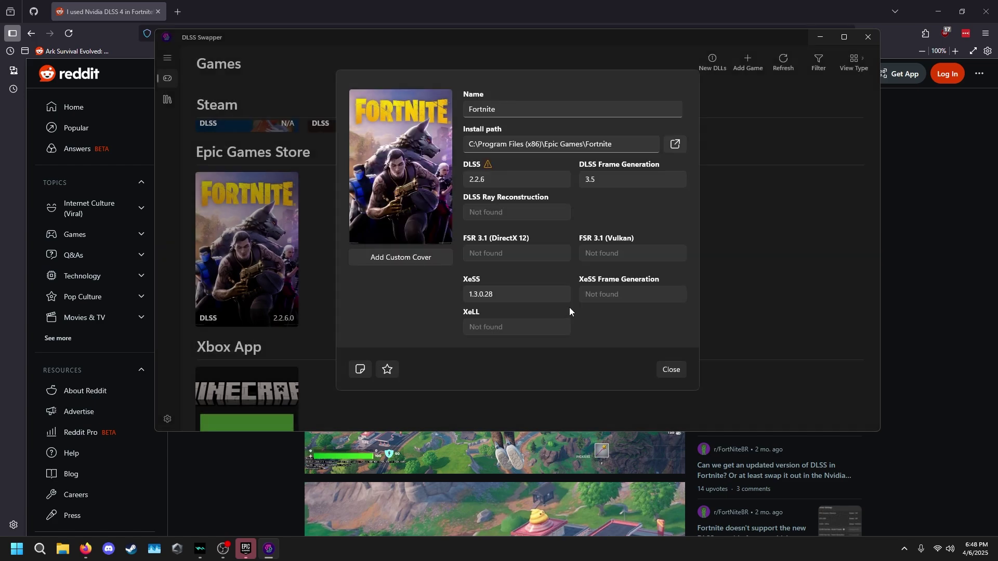
left_click(506, 176)
left_click(500, 128)
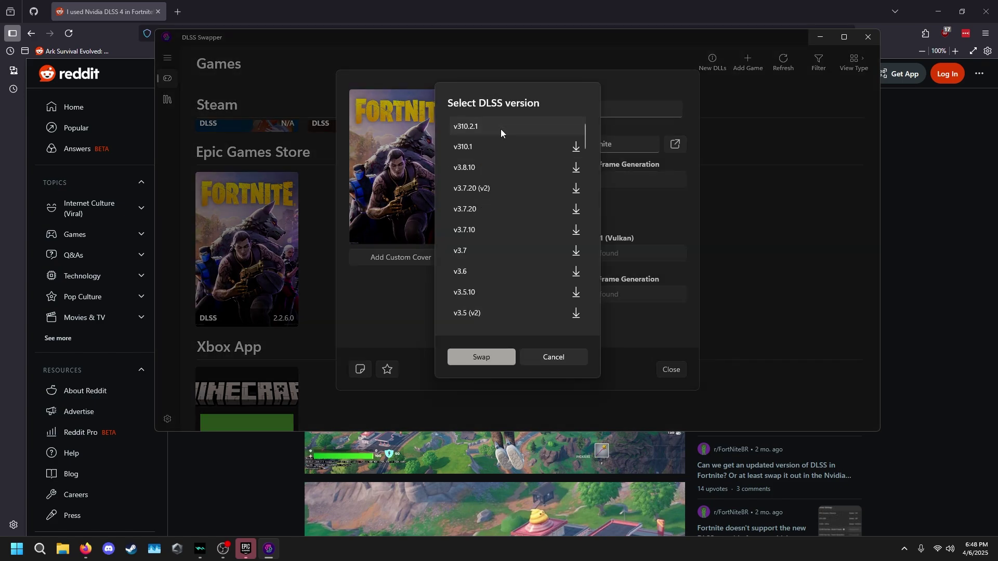
left_click(497, 361)
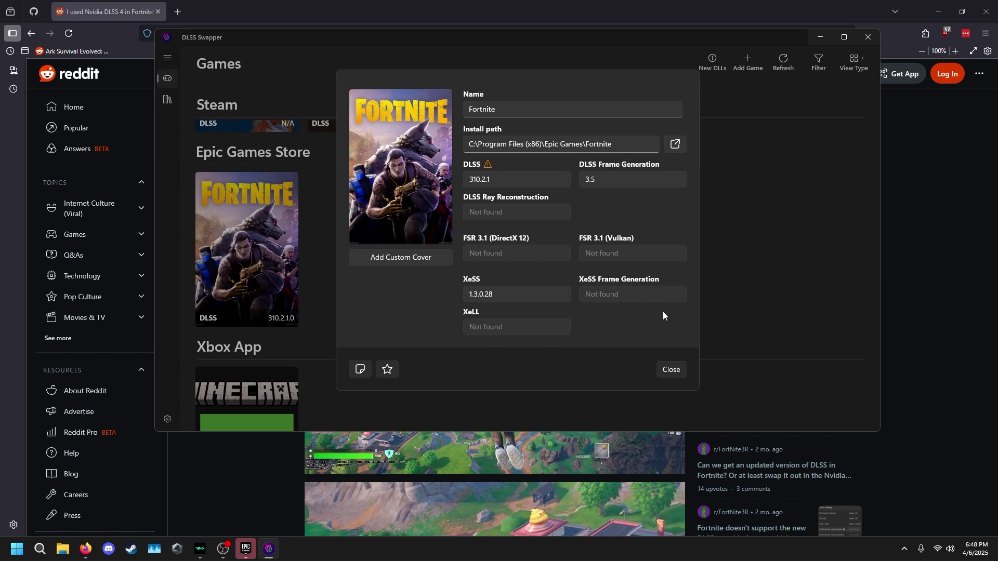
left_click(671, 370)
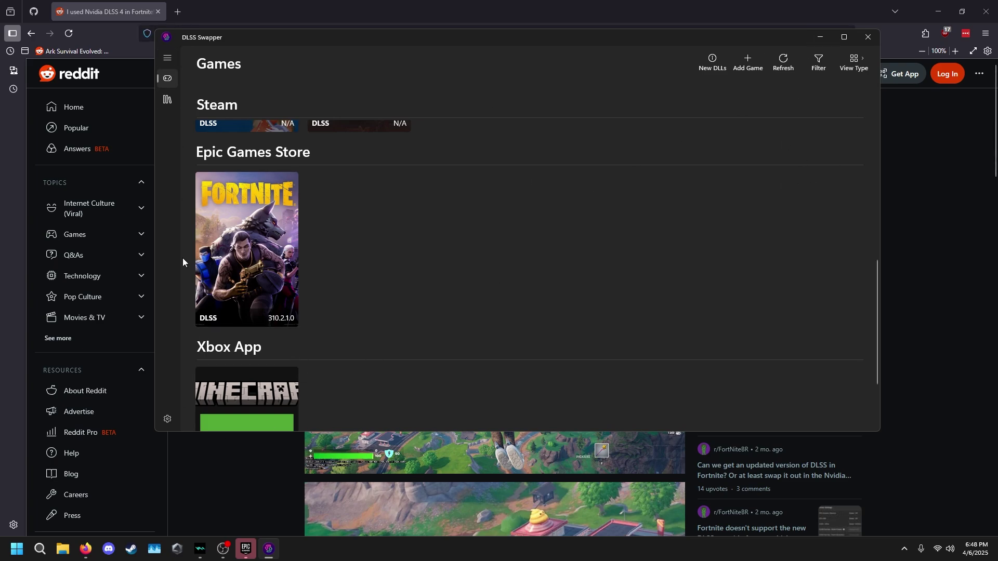
Open DLSS Swapper's Settings page and scroll through it.
left_click(167, 419)
scroll(362, 223, "down", 2)
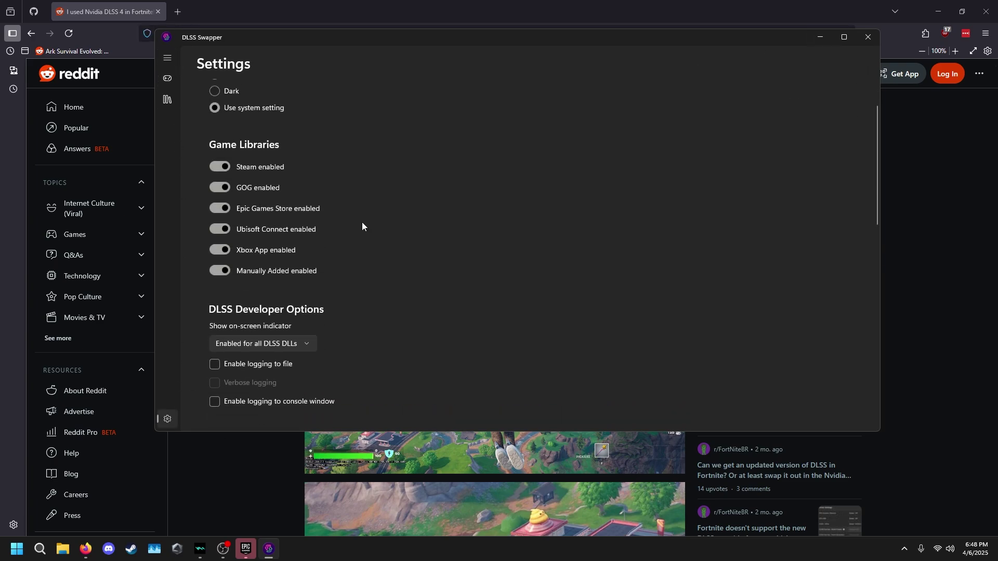
scroll(280, 344, "down", 4)
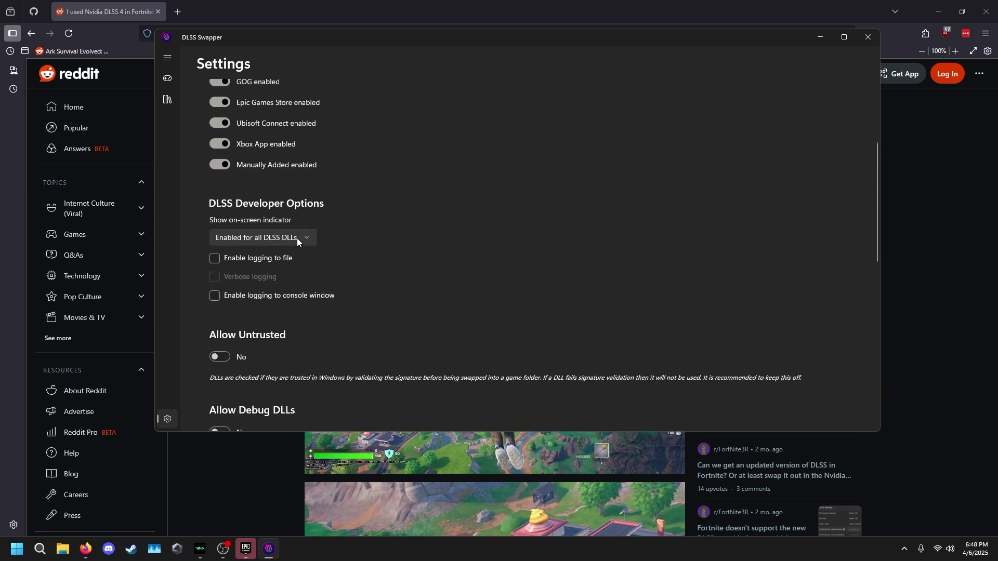
scroll(347, 249, "up", 6)
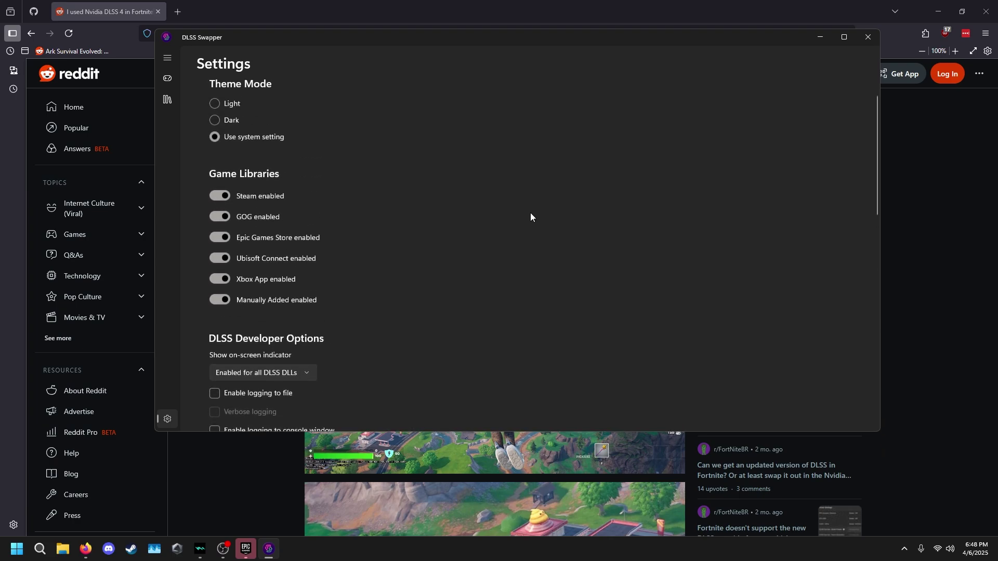
Return to the Games list via the menu and close the browser window behind.
left_click(167, 57)
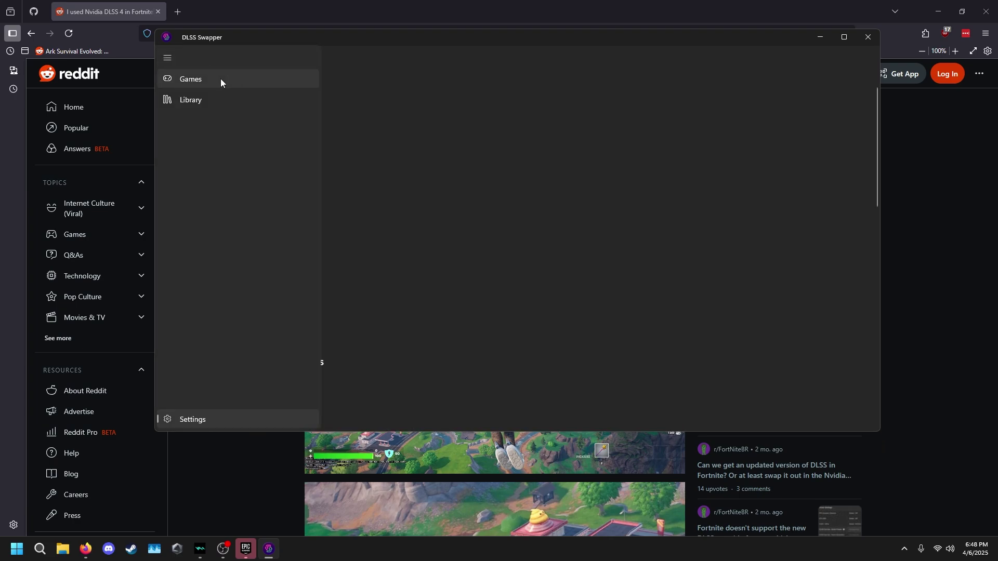
left_click(221, 79)
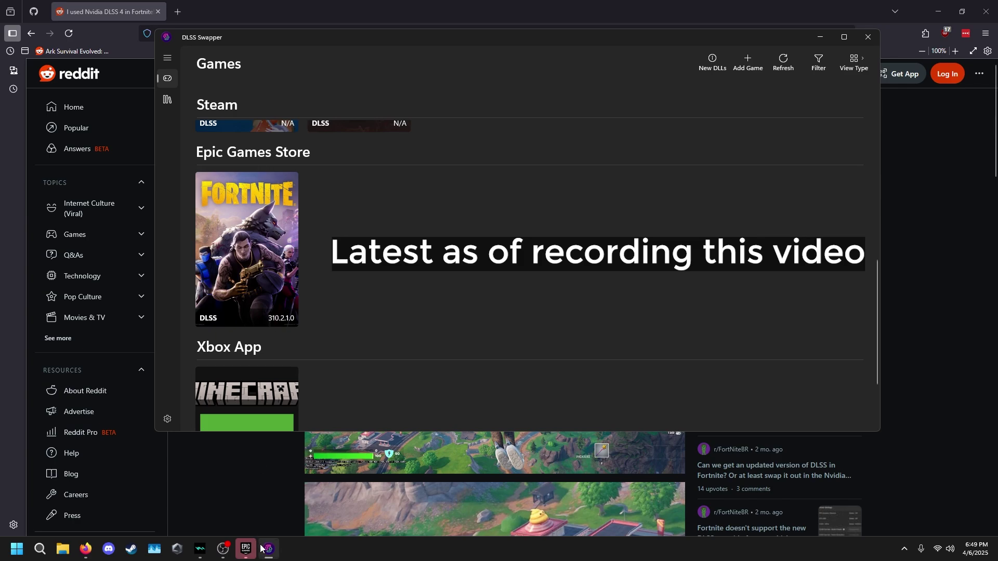
left_click(986, 6)
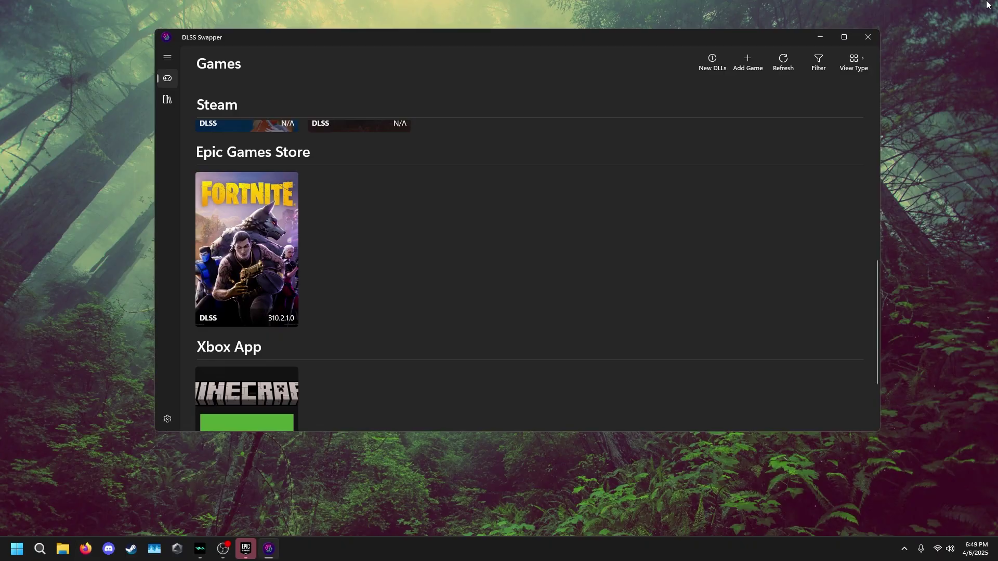
Start Fortnite from the Epic Games Launcher's Quick Launch and pick the OG Chapter 1 Season 3 tile.
left_click(253, 554)
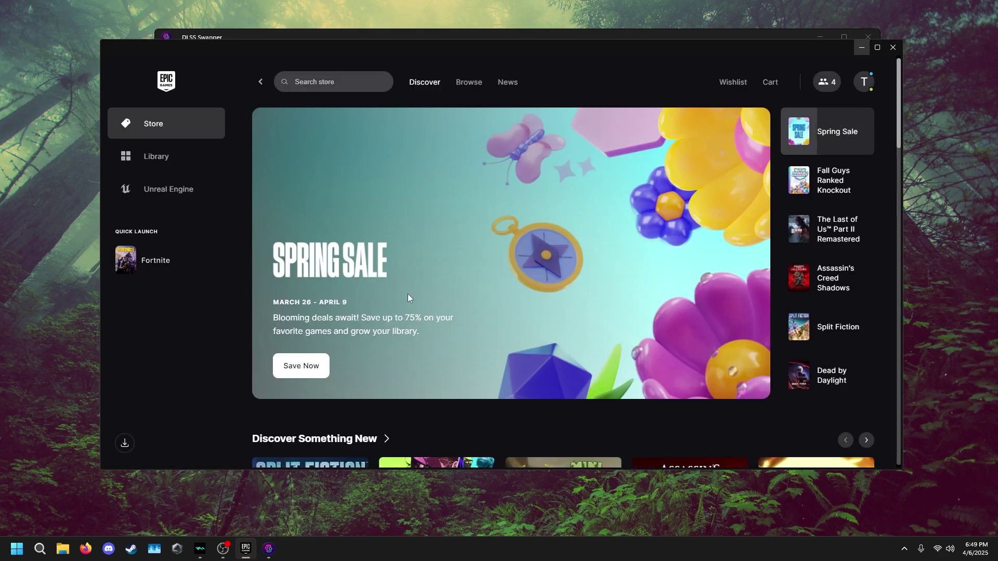
left_click(181, 274)
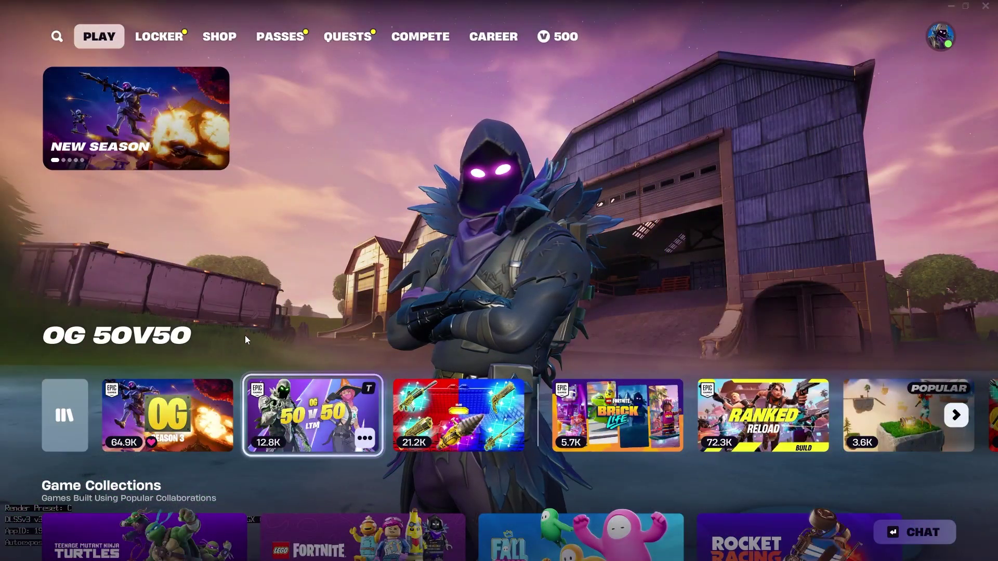
left_click(196, 413)
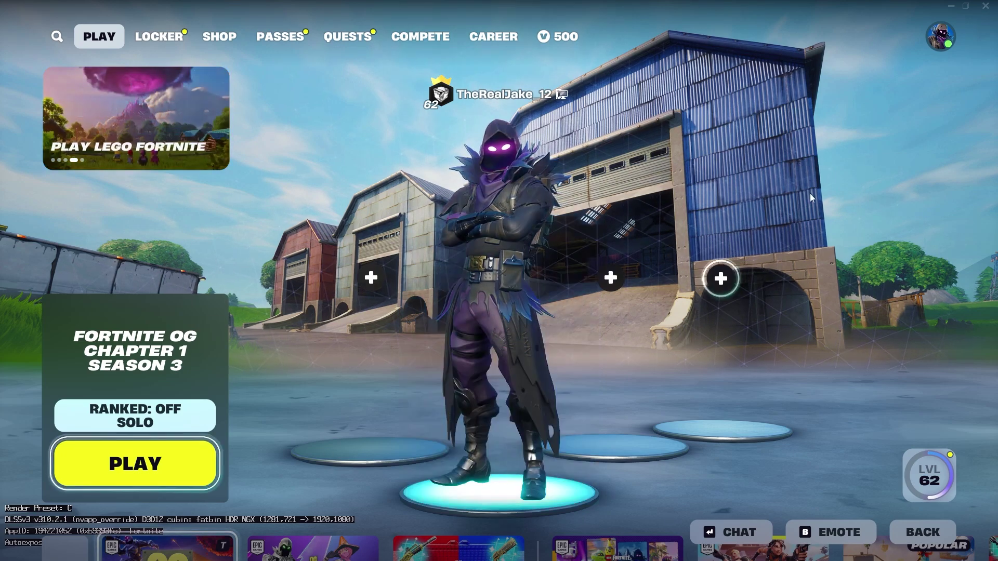
Open Fortnite's Social panel from the lobby.
left_click(947, 28)
Cycle anti-aliasing through TAA, XeSS and TSR back to NVIDIA DLSS, apply, and return to the lobby.
left_click(685, 415)
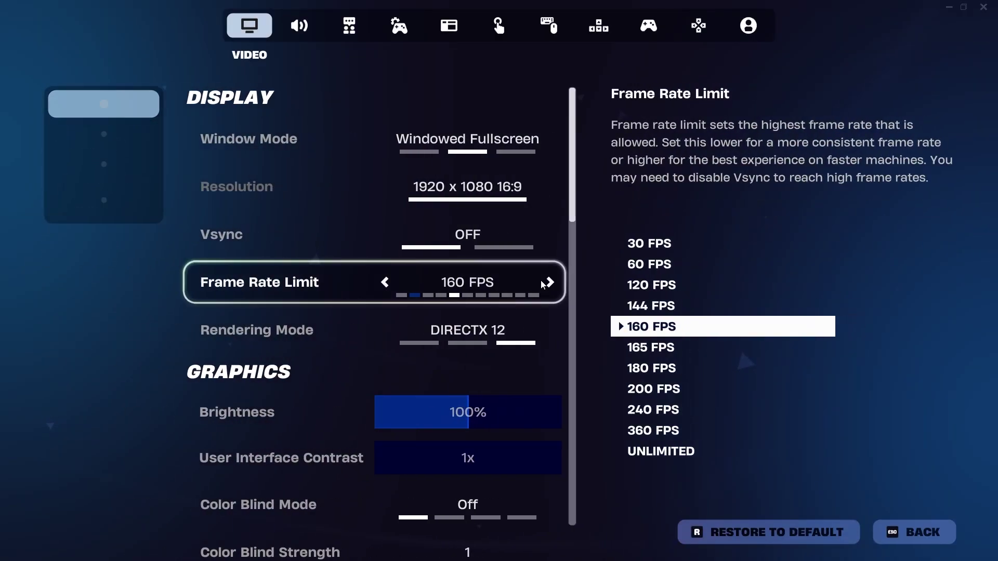
scroll(462, 270, "down", 8)
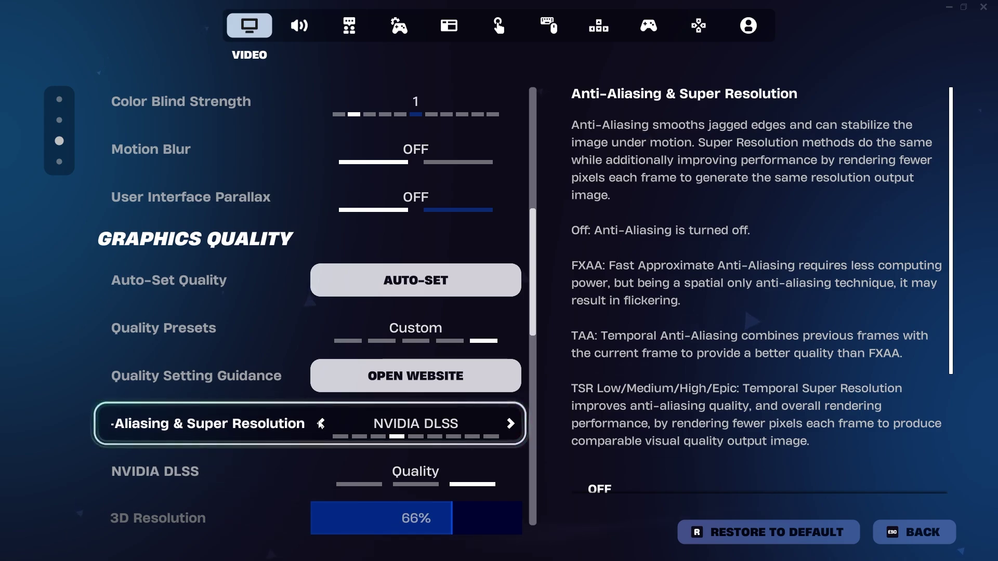
left_click(321, 424)
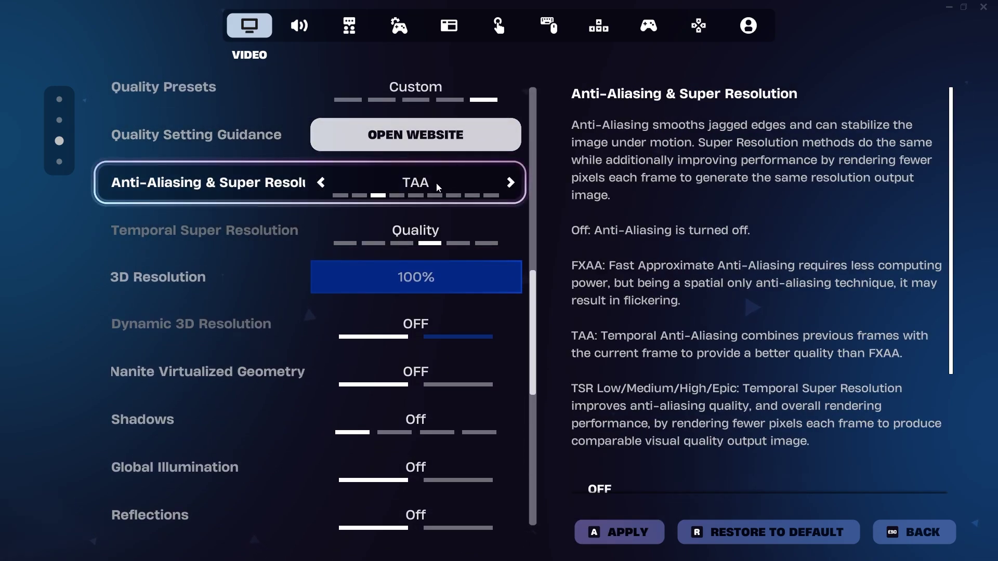
left_click(510, 182)
left_click(509, 182)
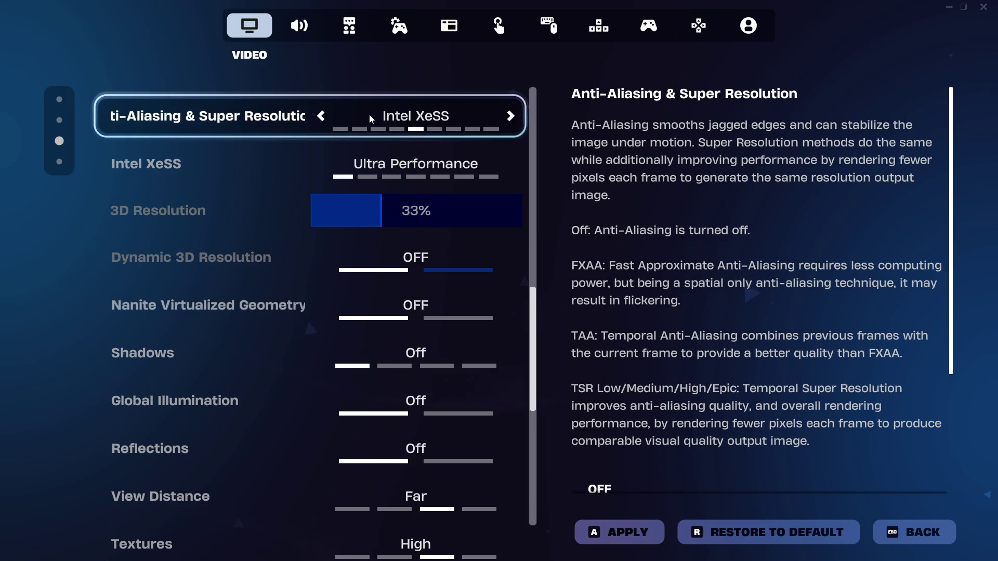
left_click(507, 118)
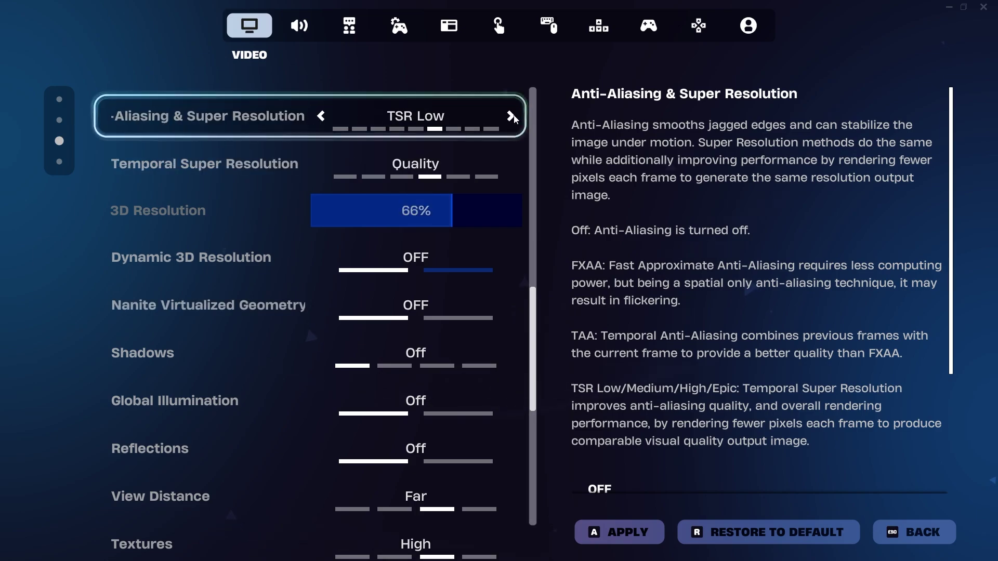
left_click(321, 117)
left_click(320, 117)
left_click(619, 532)
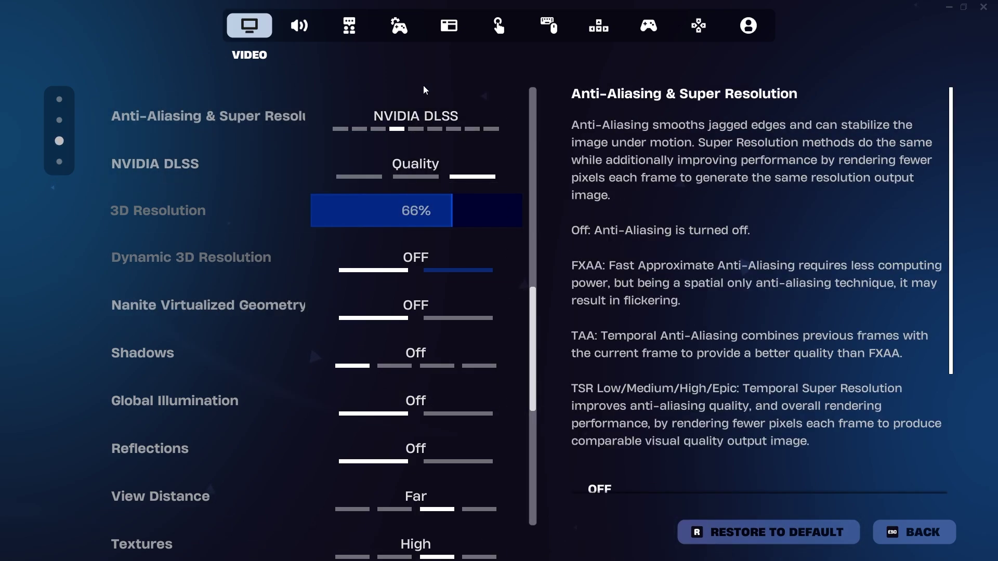
left_click(897, 532)
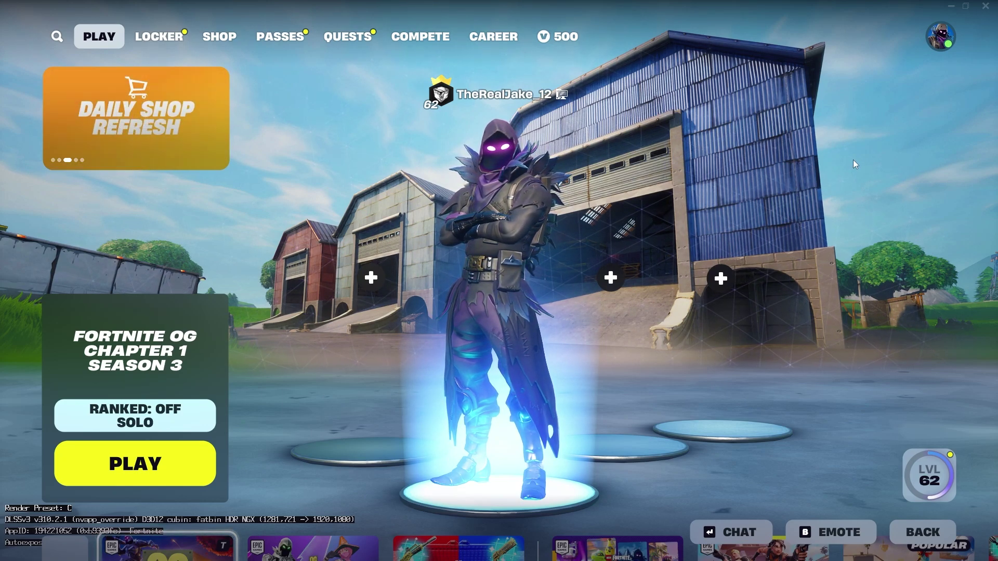
Quit Fortnite via Social > Exit > Close Fortnite and confirm Yes.
left_click(951, 28)
left_click(723, 527)
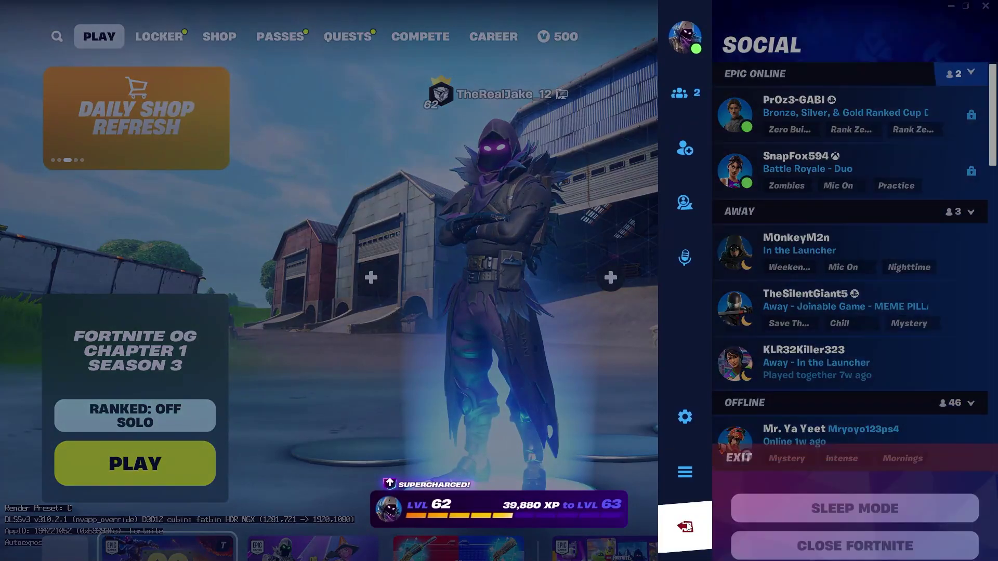
left_click(824, 544)
left_click(817, 531)
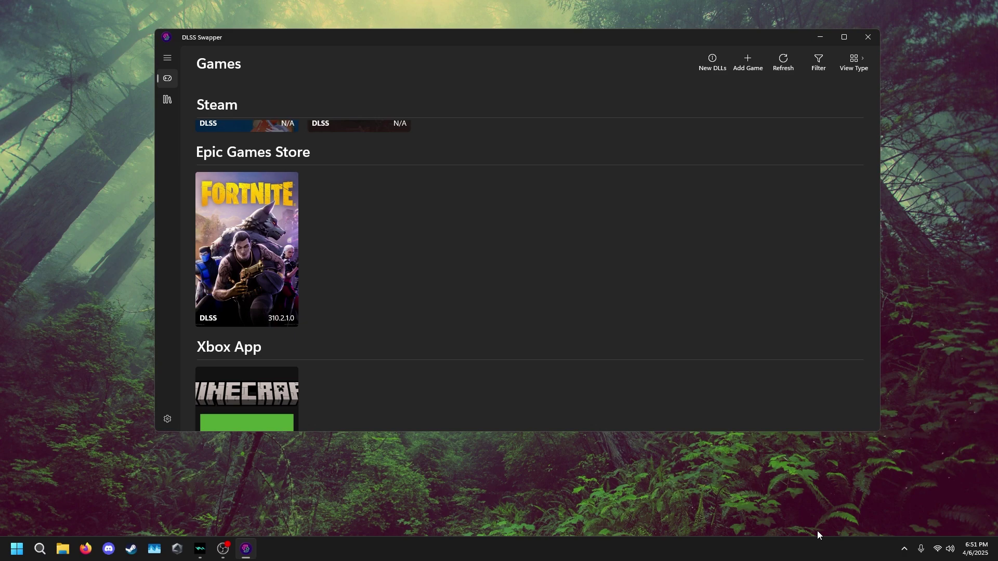
Open Downloads > DLSSTweaker in File Explorer and launch DLSSTweaksConfig.exe.
left_click(63, 549)
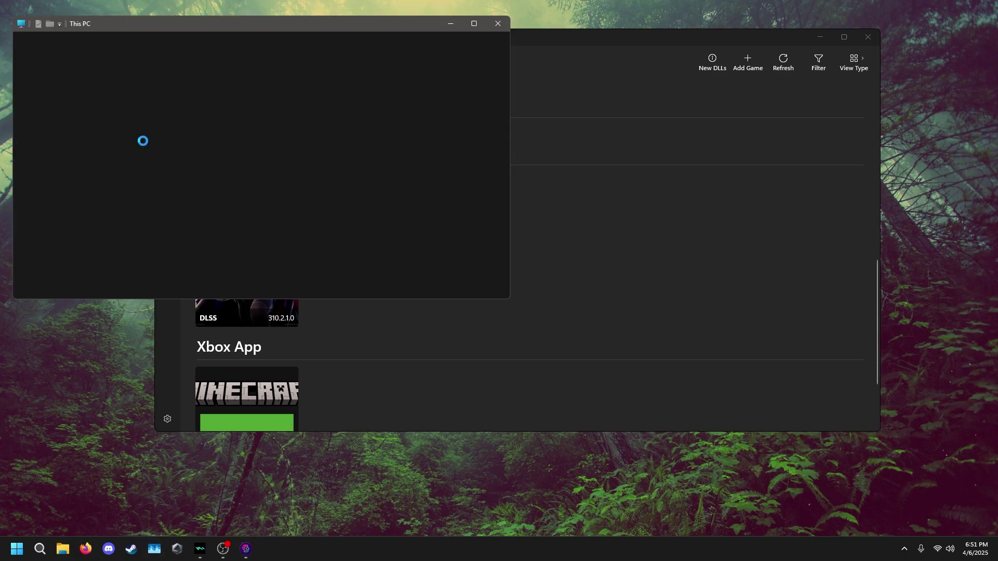
left_click(57, 119)
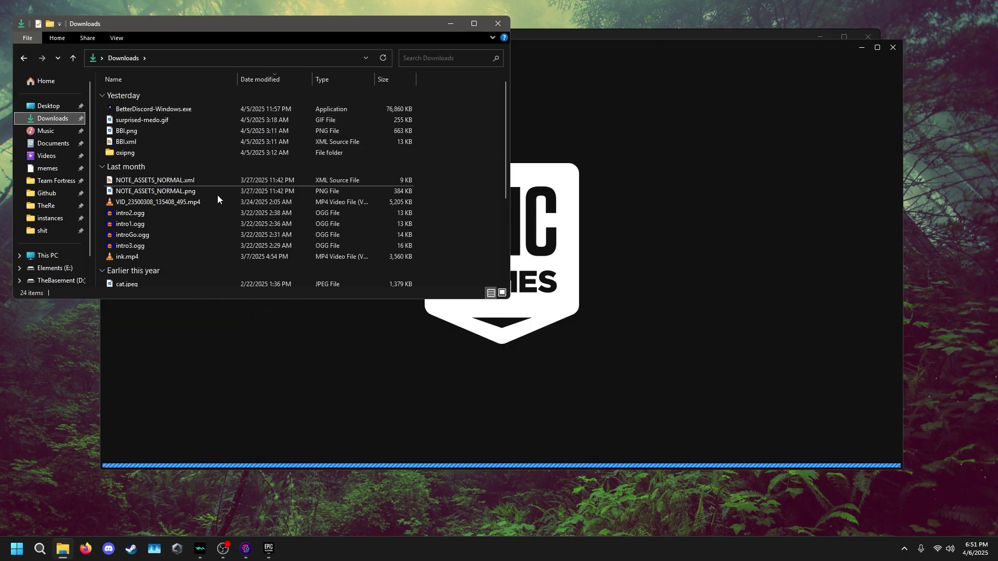
scroll(181, 236, "down", 4)
double_click(179, 187)
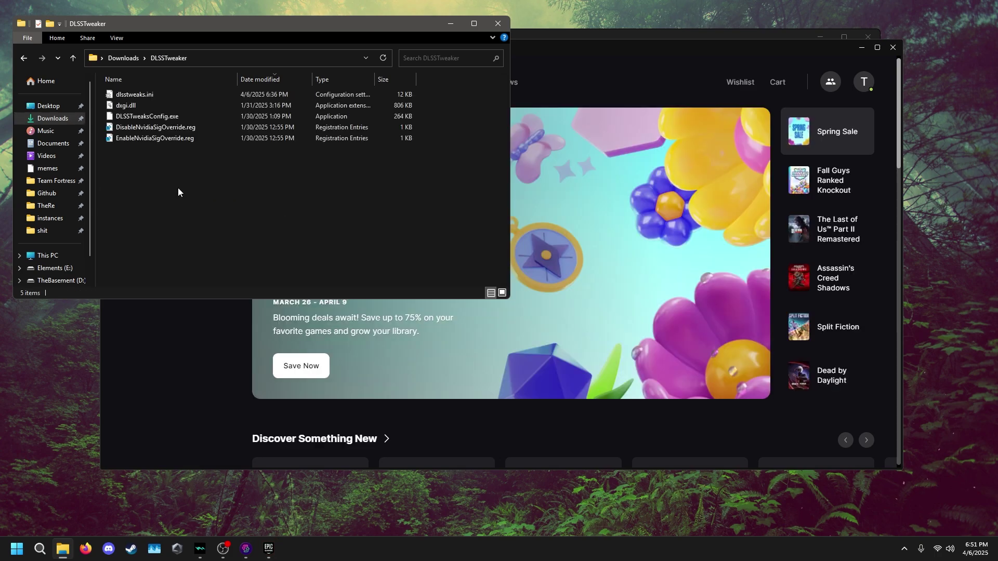
double_click(246, 122)
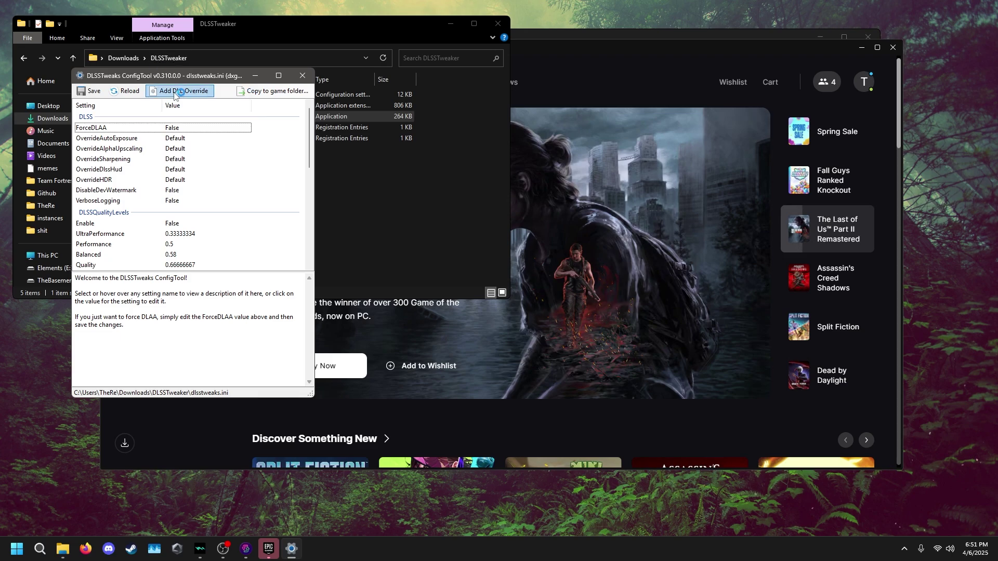
Start a DLL override and browse to C:\Program Files (x86)\Epic Games\Fortnite\FortniteGame\Binaries\Win64.
mouse_move(200, 94)
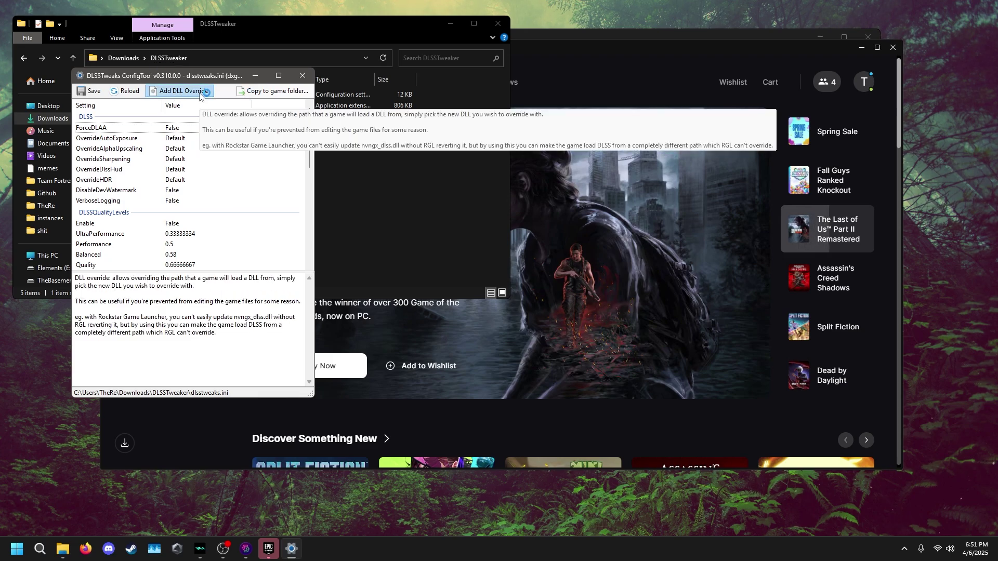
left_click(200, 94)
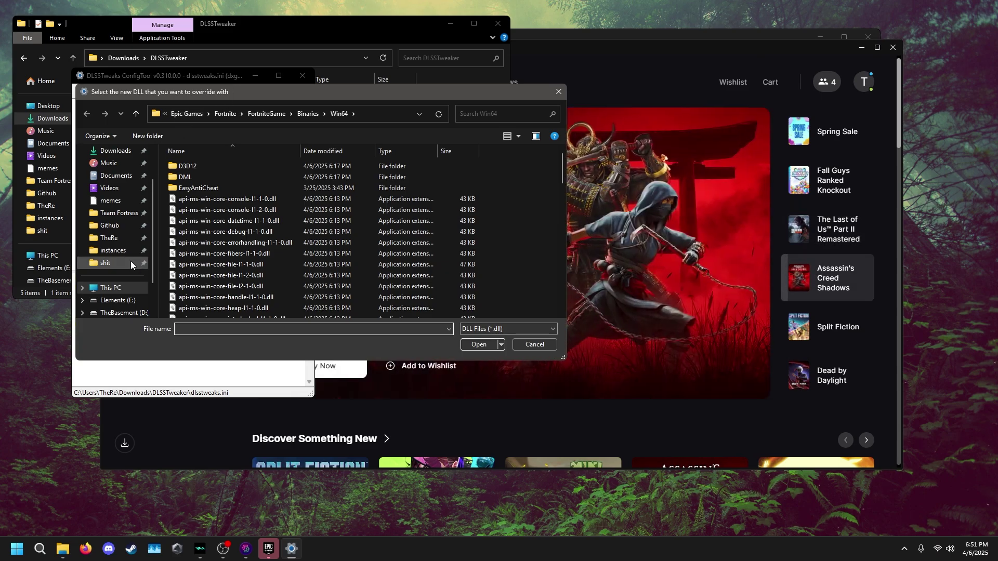
left_click(124, 288)
left_click(254, 170)
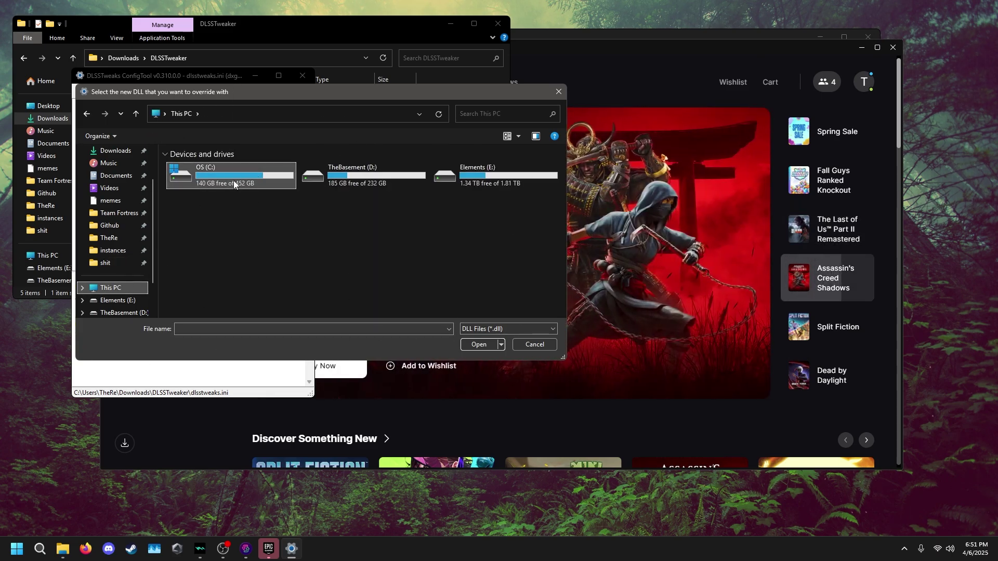
double_click(233, 180)
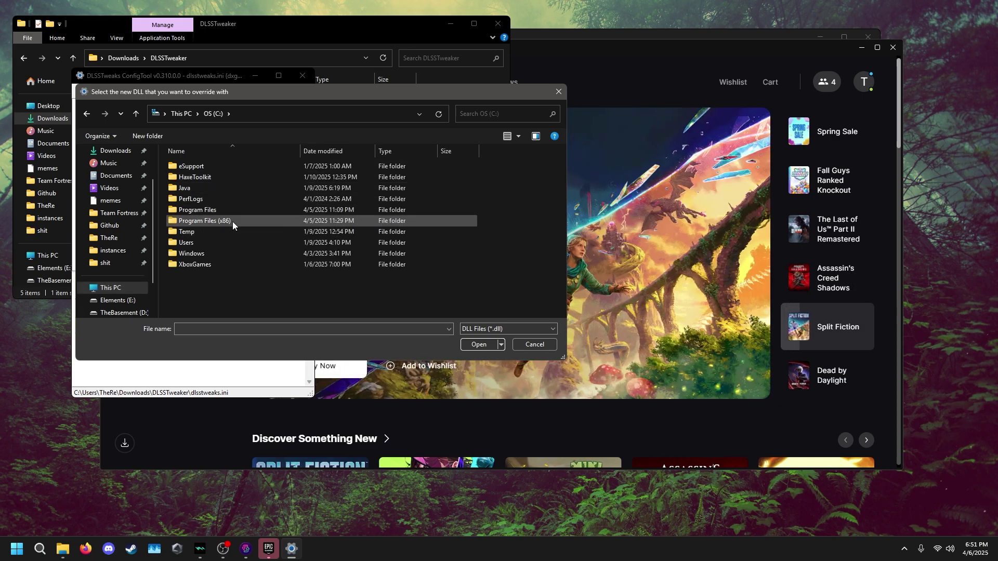
double_click(232, 221)
double_click(232, 222)
double_click(229, 188)
double_click(223, 195)
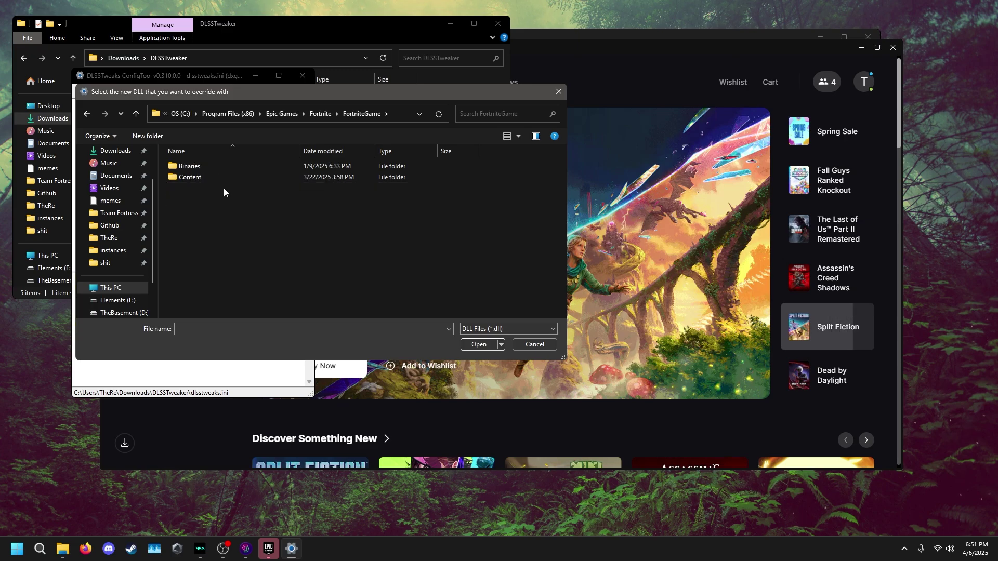
double_click(223, 178)
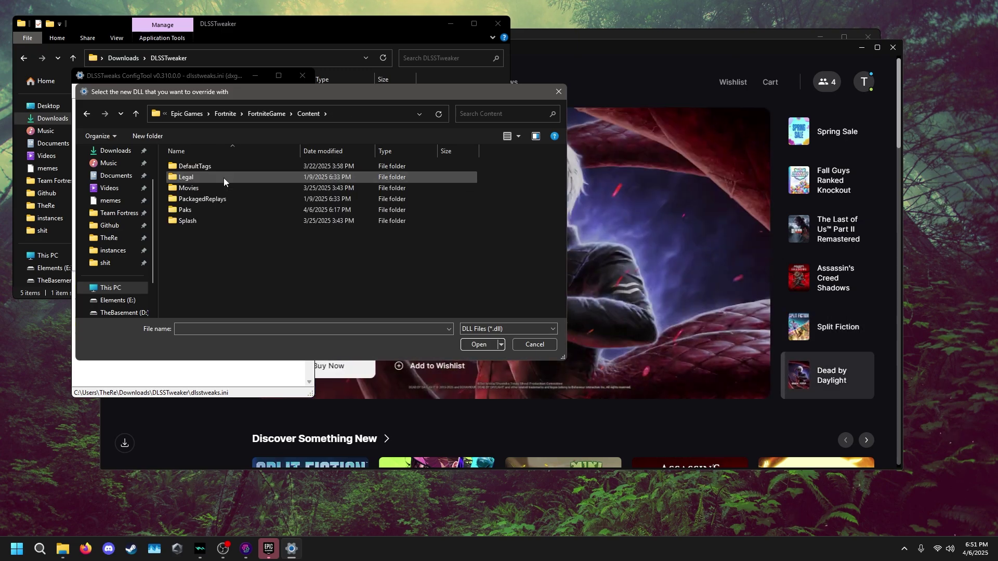
left_click(285, 117)
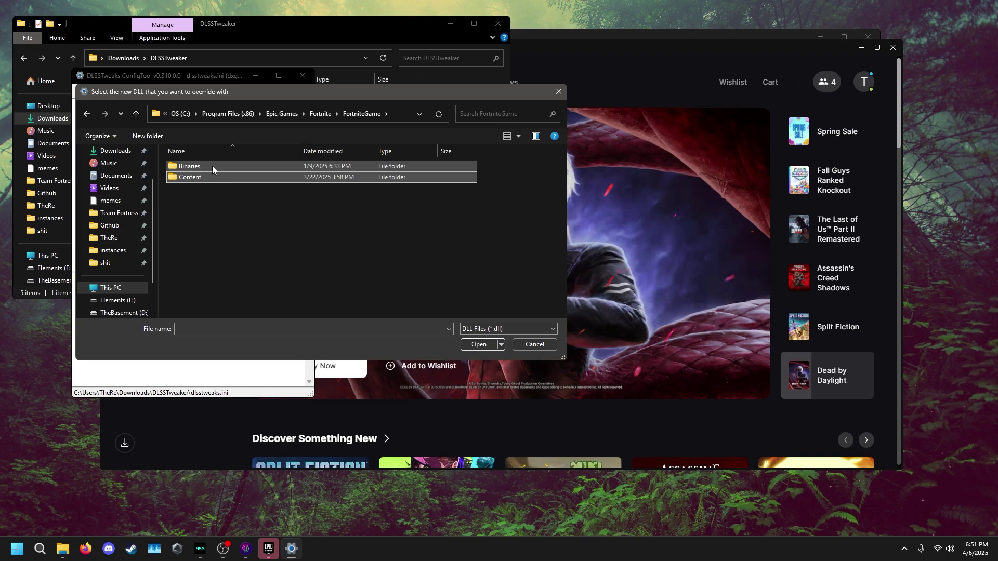
double_click(212, 166)
double_click(212, 178)
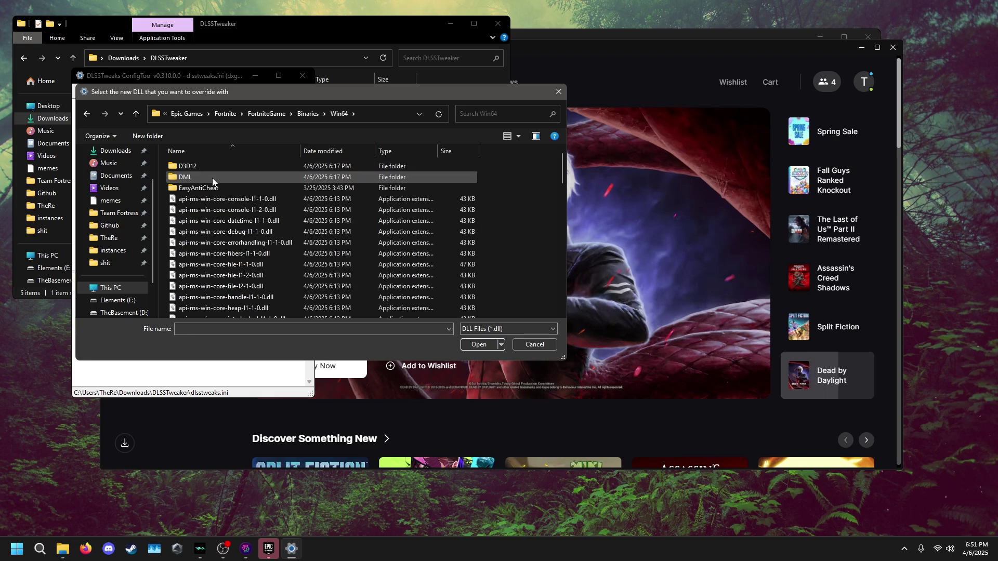
Pick Fortnite's Win64 nvngx_dlss.dll as the nvngx_dlss override and confirm adding it.
scroll(234, 244, "down", 10)
scroll(235, 246, "down", 5)
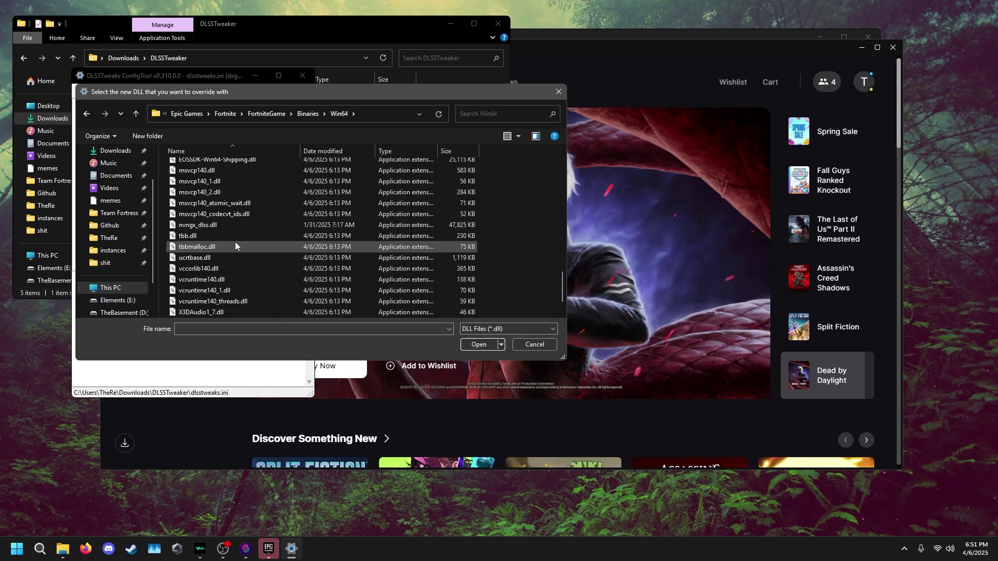
left_click(225, 226)
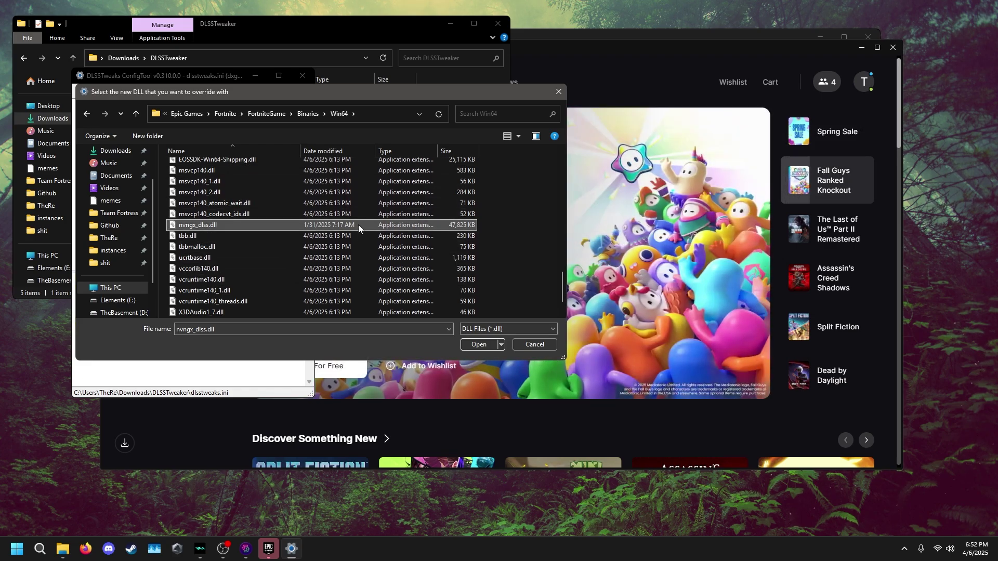
left_click(479, 342)
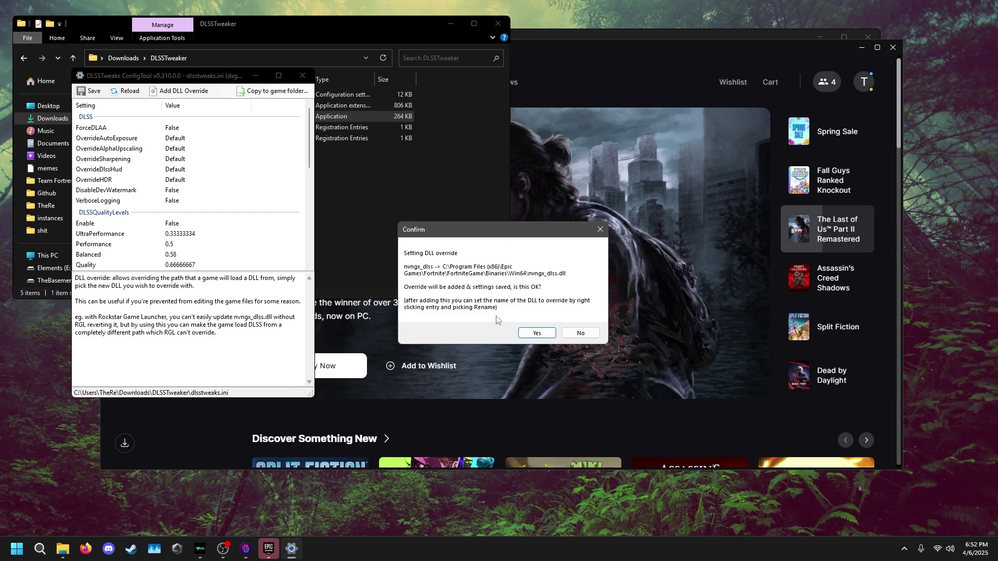
left_click(537, 333)
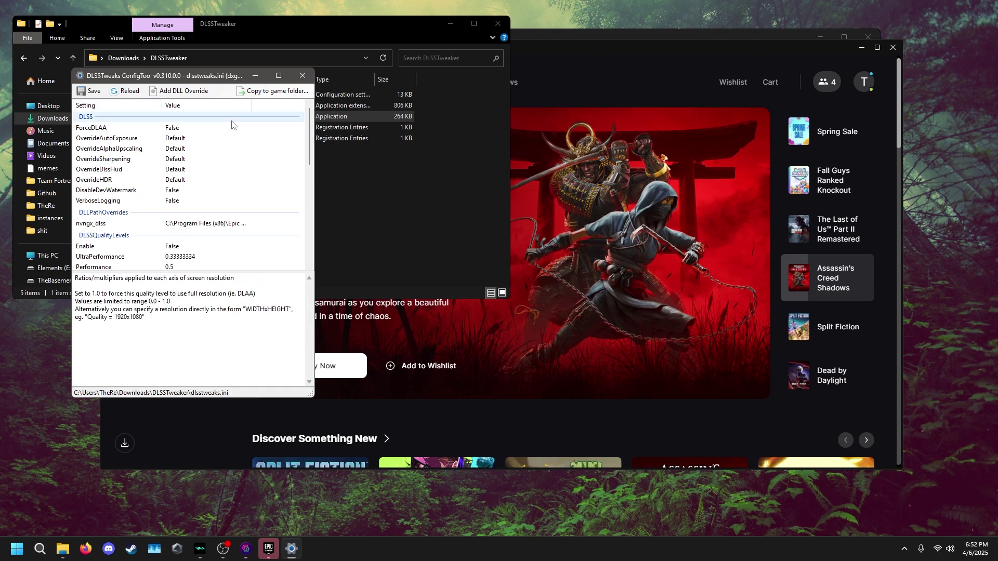
Set GlobalForcedPreset to K under NvGlobalProfileSettings, save, and close the ConfigTool.
scroll(188, 140, "down", 4)
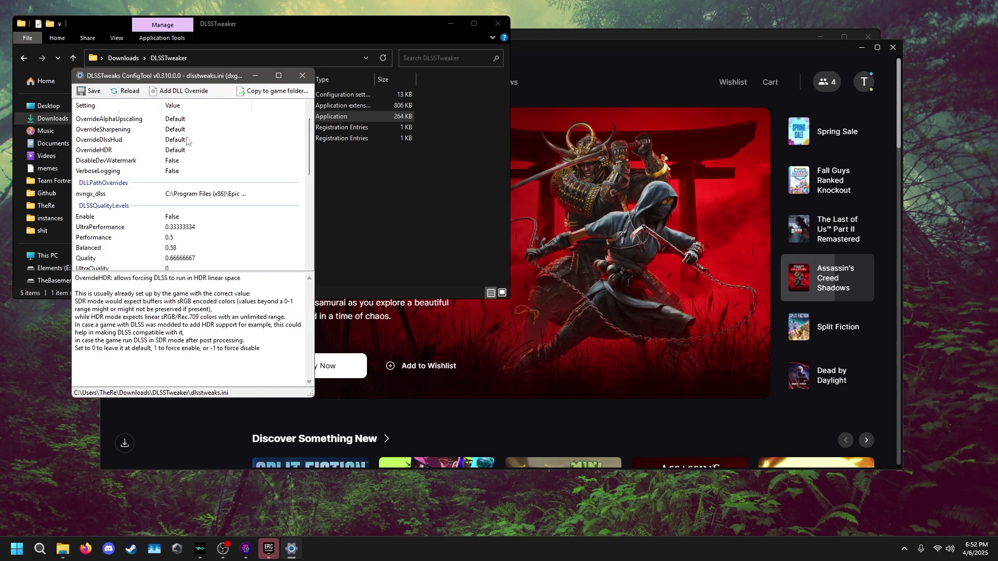
scroll(187, 141, "down", 5)
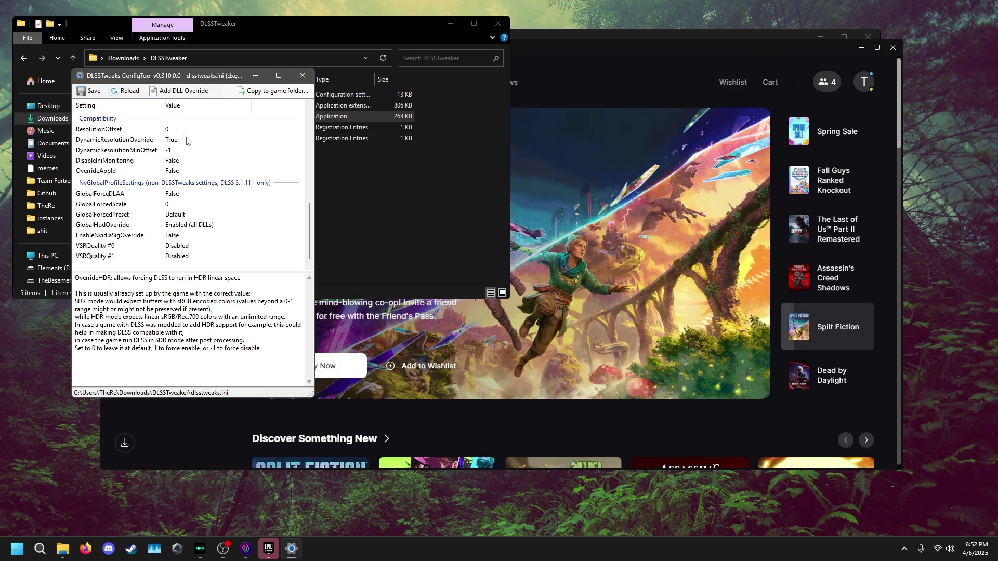
mouse_move(132, 218)
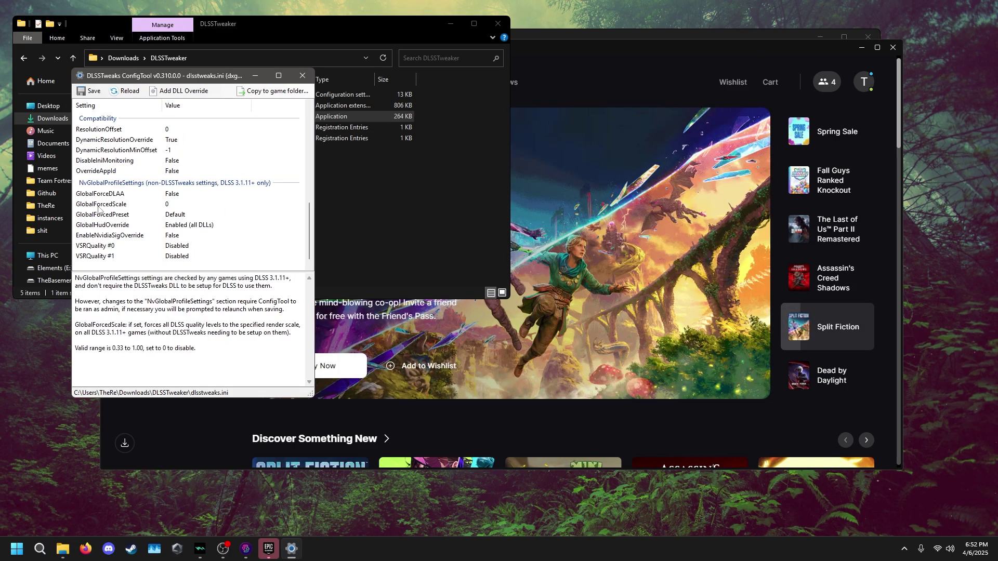
left_click(182, 219)
left_click(182, 216)
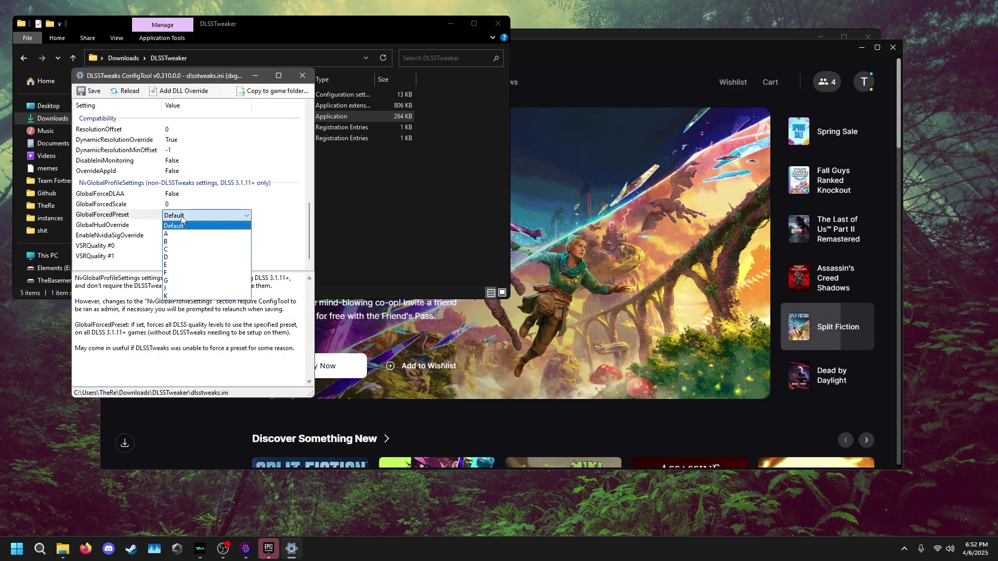
left_click(183, 299)
left_click(93, 91)
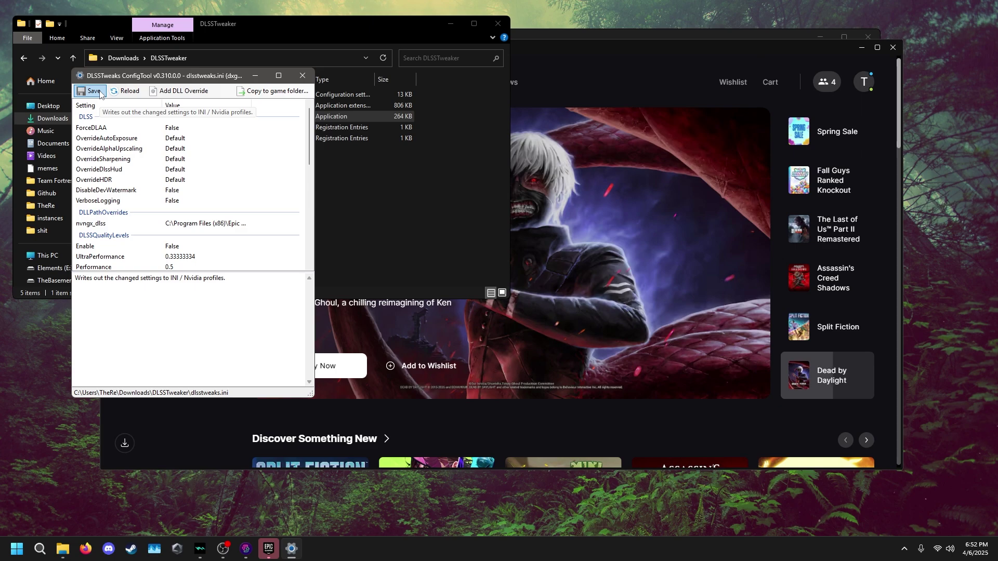
left_click(302, 76)
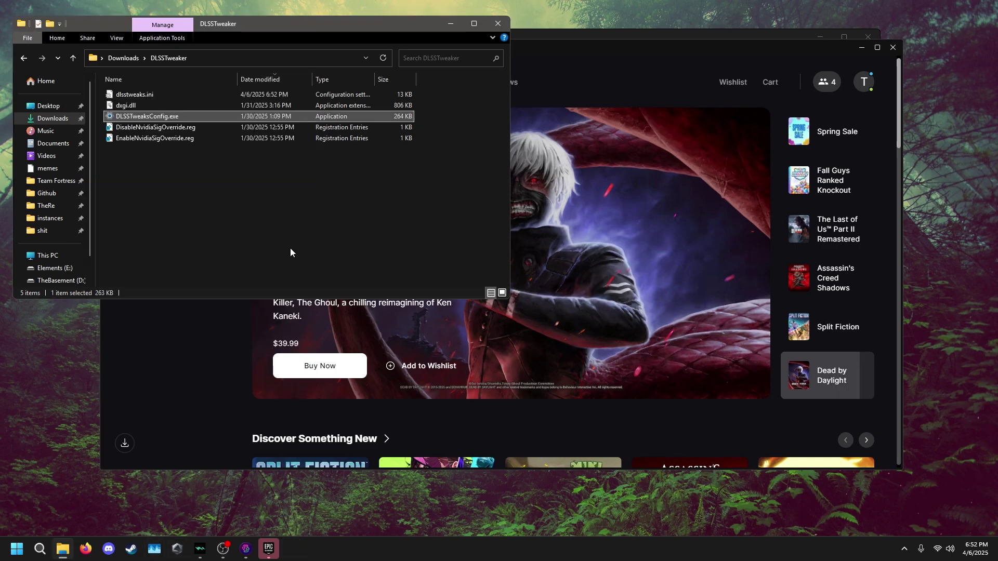
Launch Fortnite from the Epic Games Launcher and leave Discover for the lobby.
left_click(312, 322)
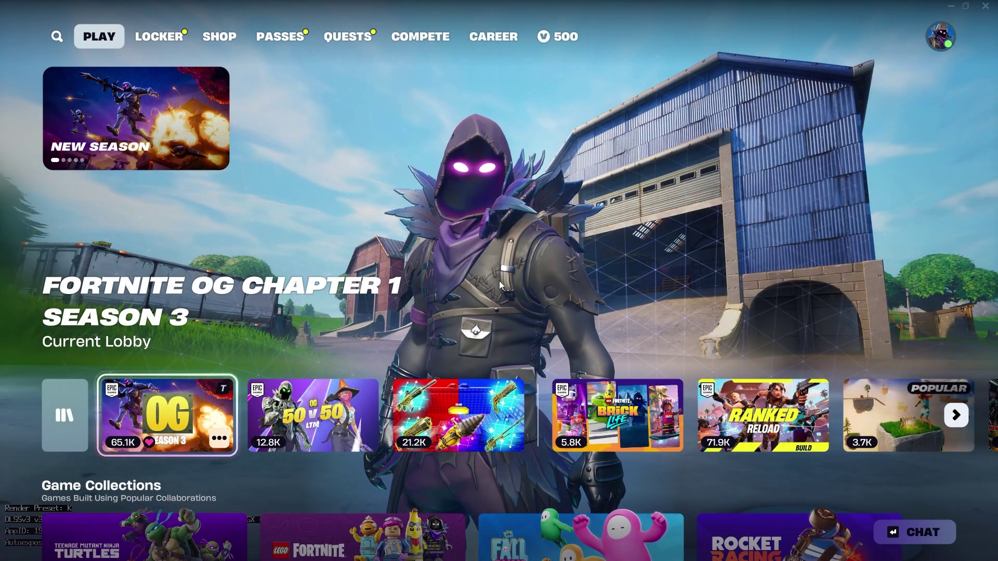
left_click(199, 406)
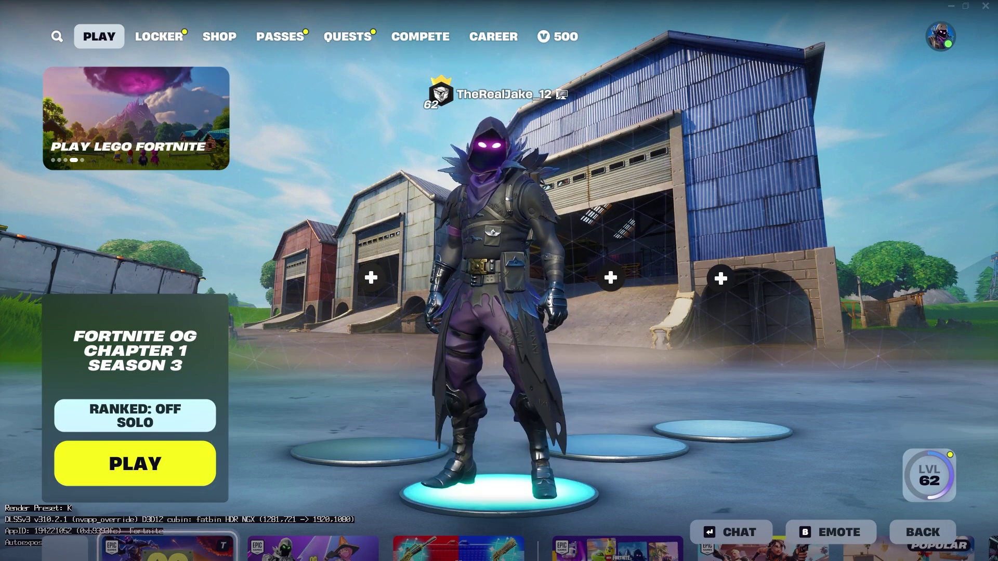
Set DLSS Swapper's Show on-screen indicator to None, then go back to Fortnite's lobby.
key("alt+Tab")
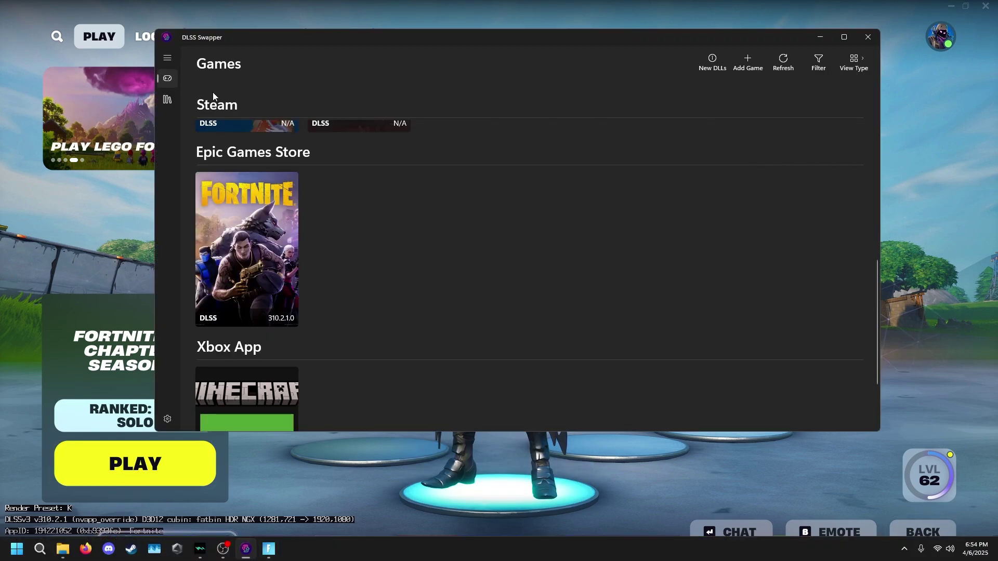
left_click(175, 419)
scroll(375, 254, "down", 3)
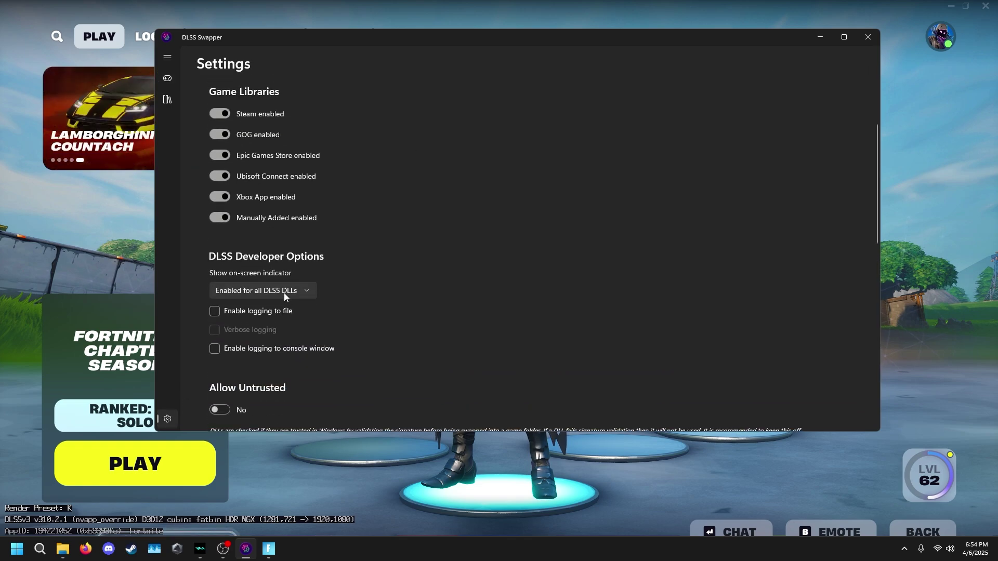
left_click(284, 291)
left_click(282, 260)
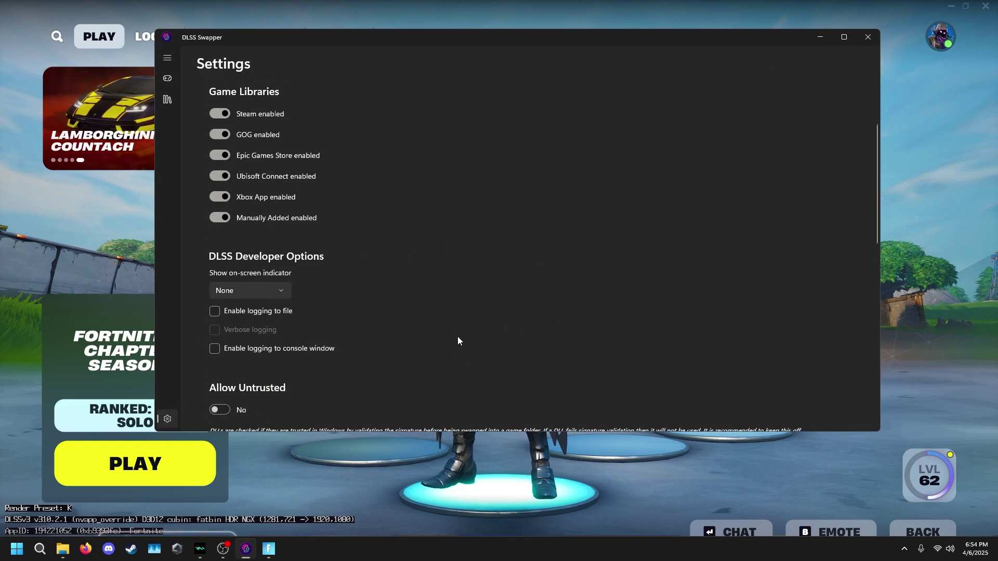
left_click(705, 473)
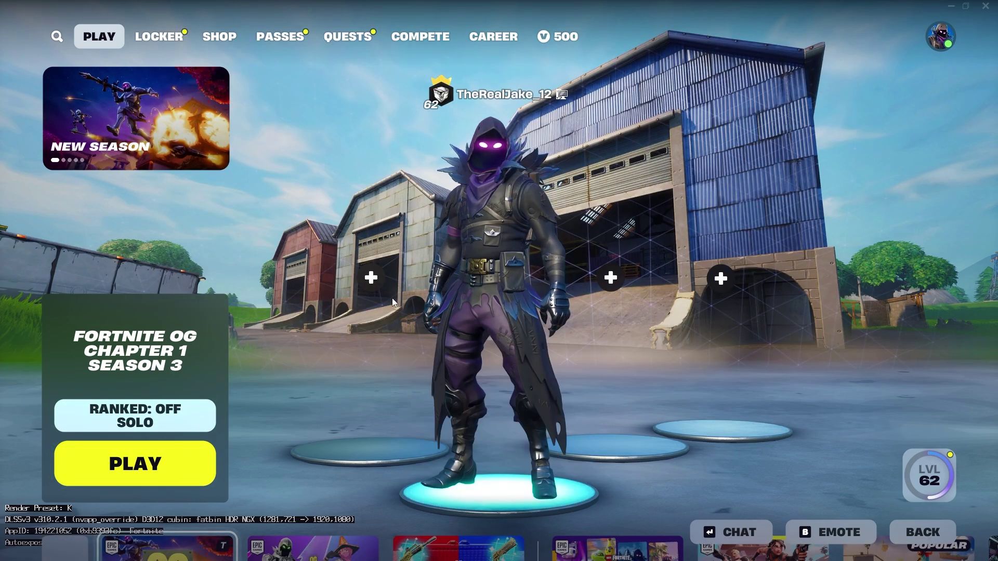
Exit Fortnite through the Social panel's Exit option.
left_click(941, 37)
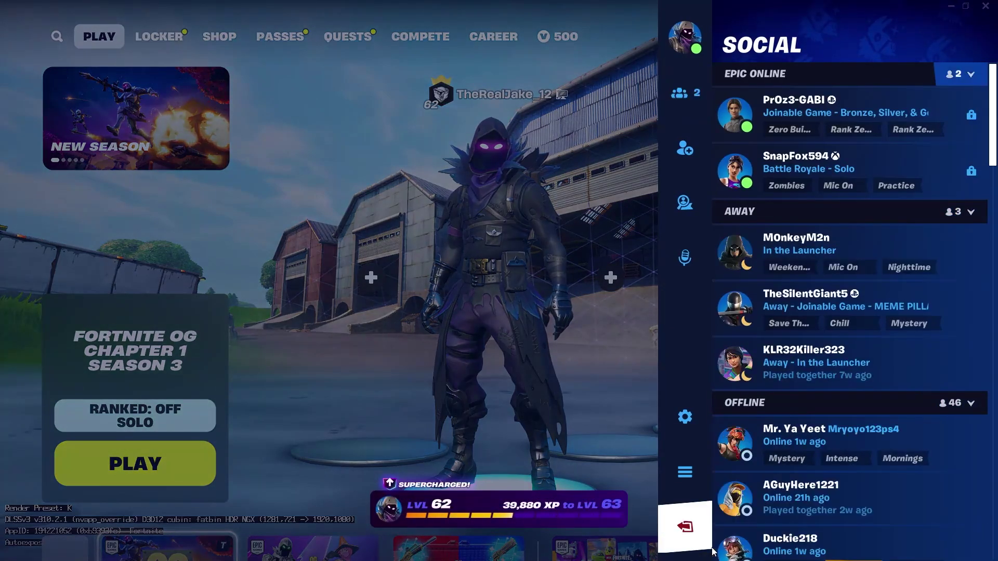
left_click(685, 527)
left_click(842, 532)
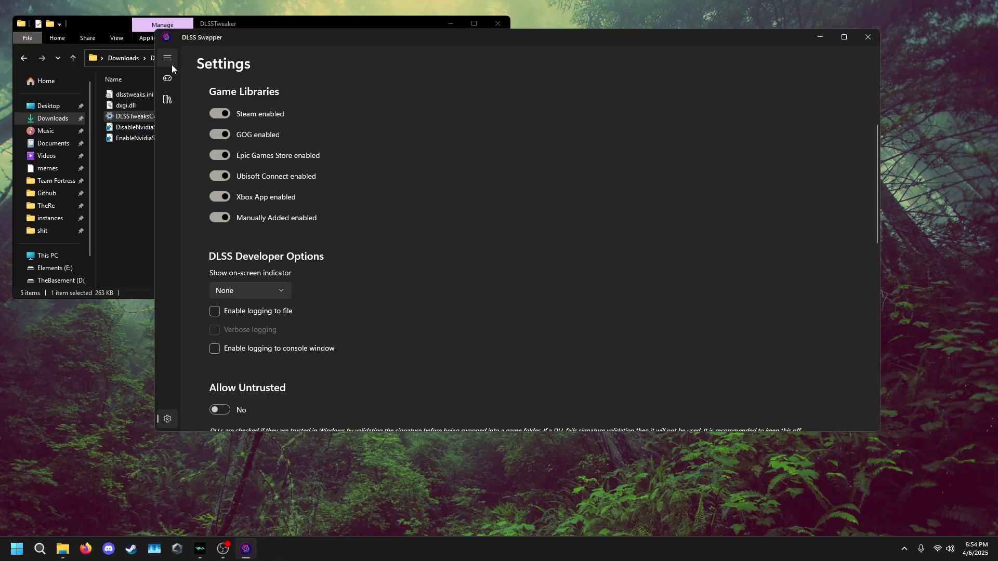
In DLSS Swapper's Fortnite details, try resetting the DLSS DLL twice; it stays 310.2.1.
left_click(167, 79)
left_click(286, 319)
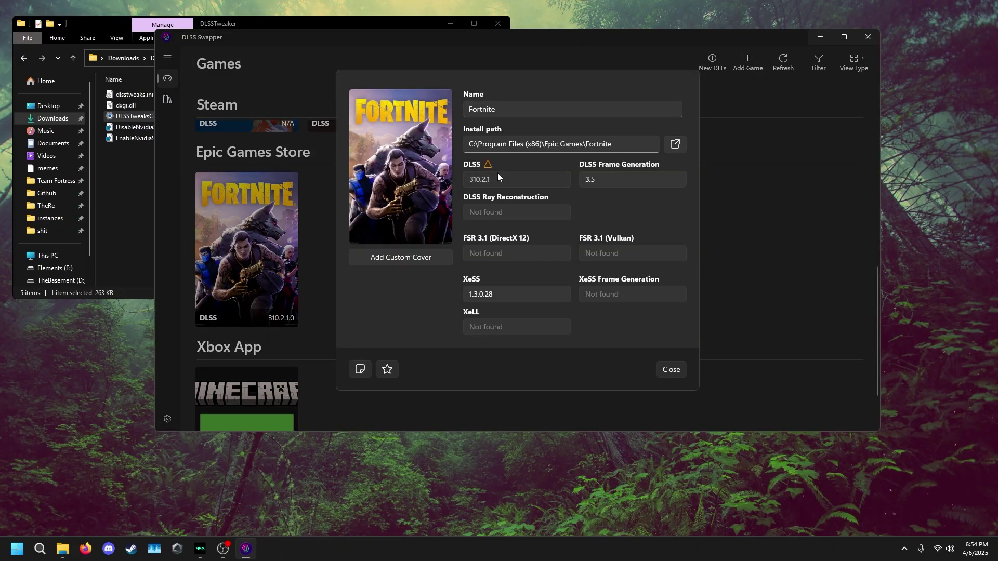
left_click(497, 173)
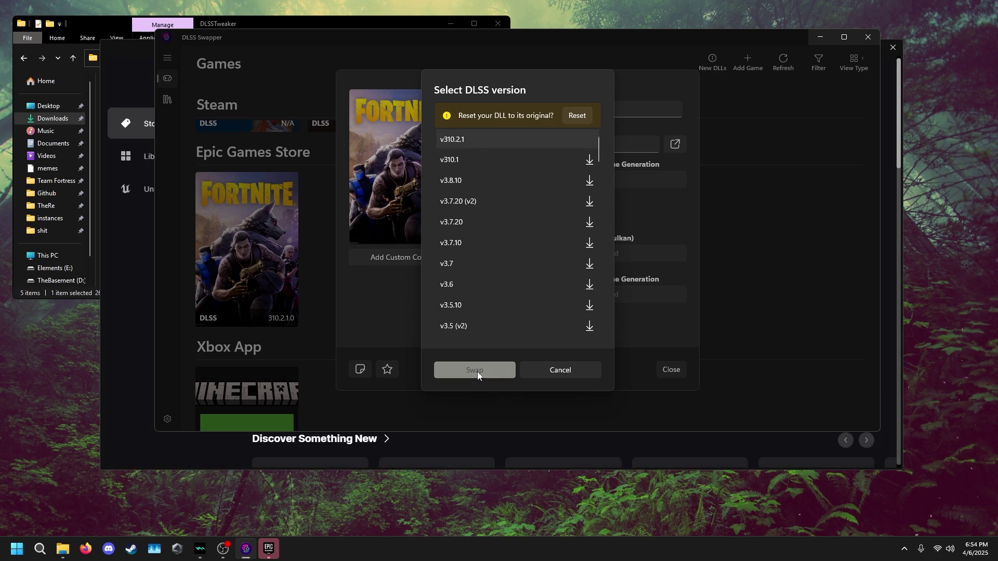
left_click(477, 372)
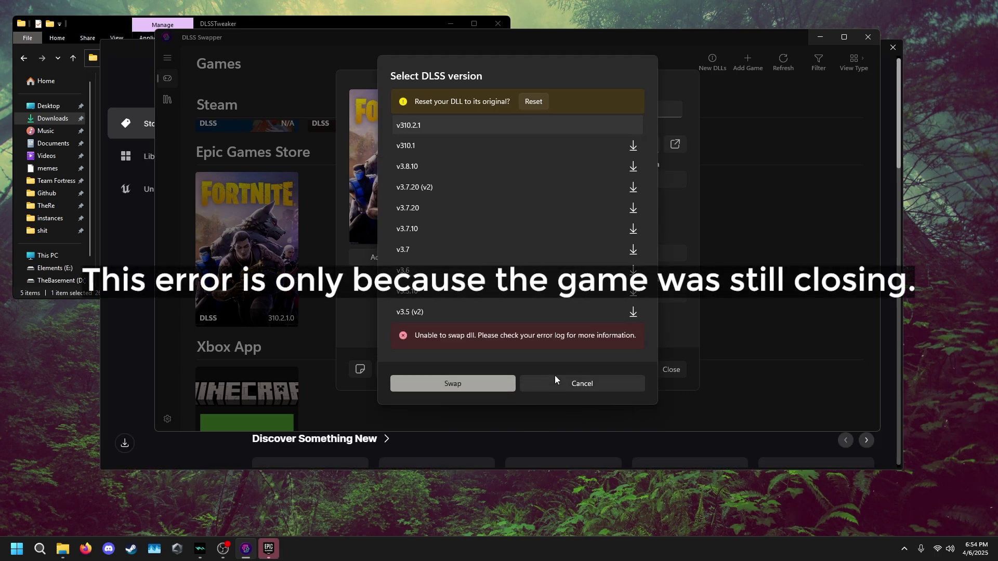
left_click(466, 379)
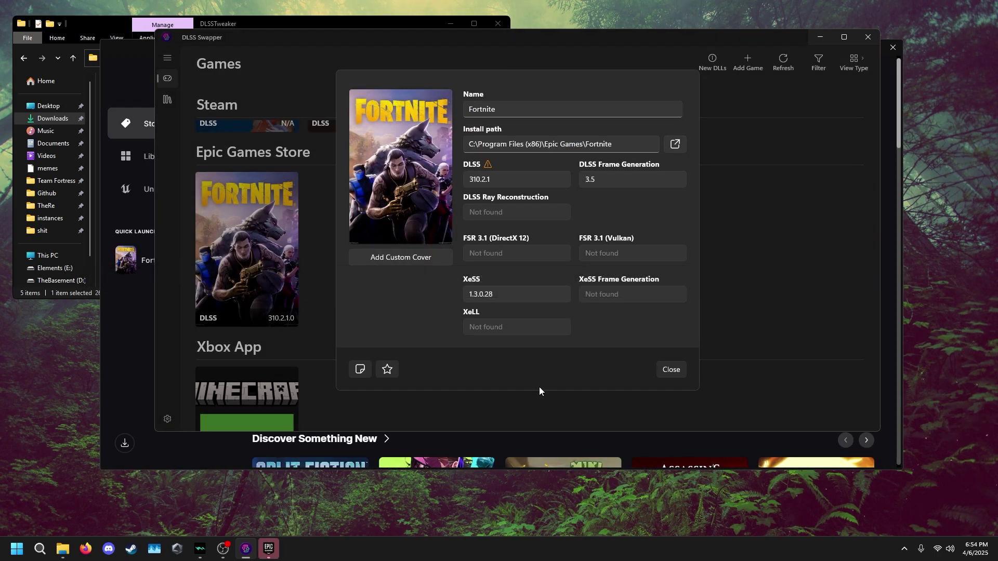
left_click(520, 180)
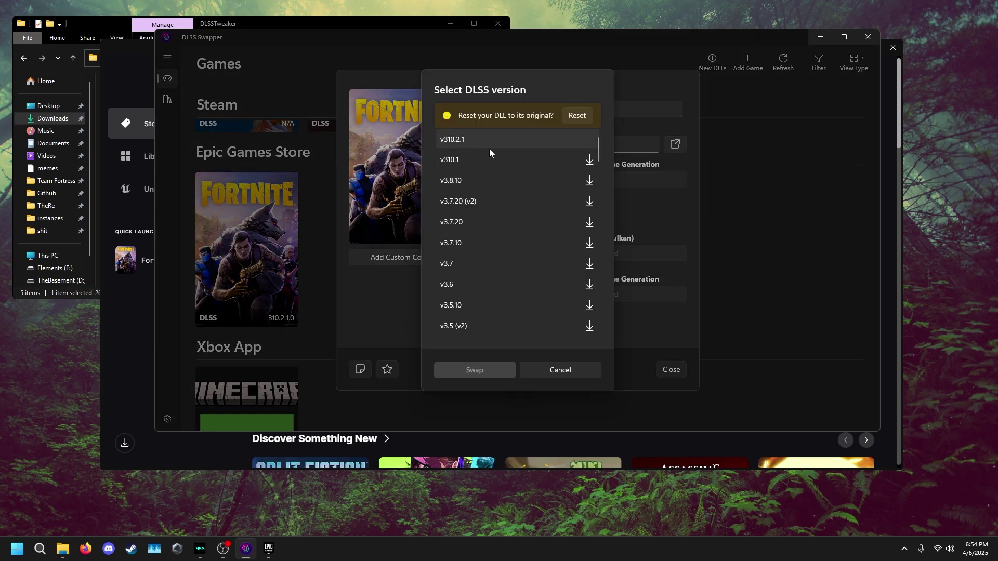
left_click(489, 370)
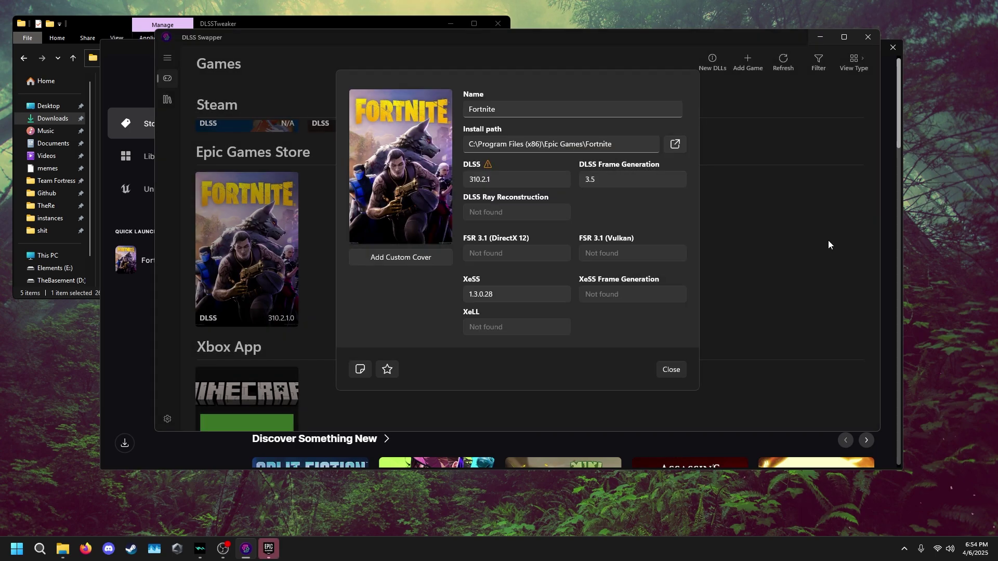